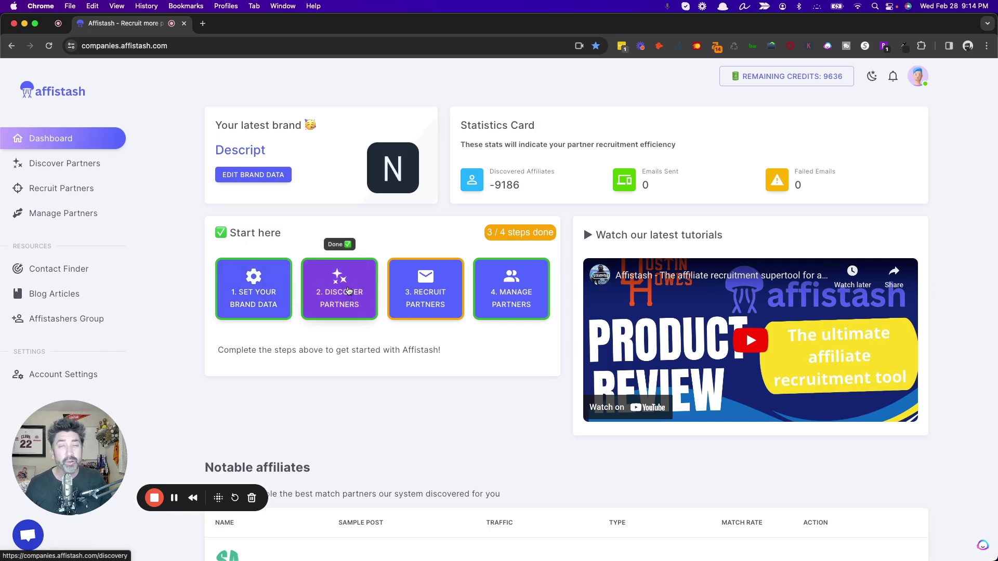
# Step: Open the AI Partner Finder under Discover Partners to list 20 suggested partner leads
pyautogui.click(348, 291)
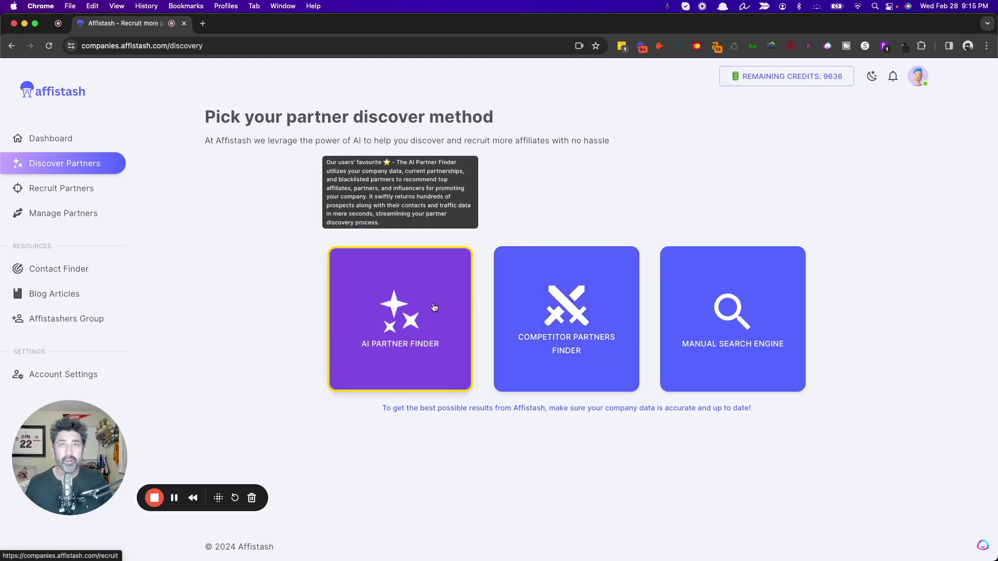
pyautogui.click(434, 308)
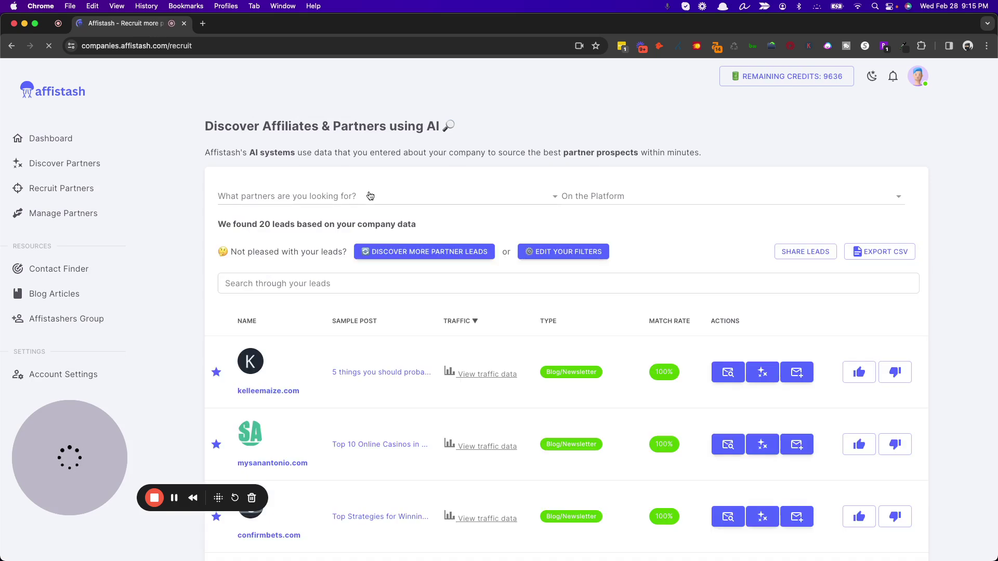
# Step: Set the partner type to Blogs/Media Publishers and the platform to SEO
pyautogui.click(369, 194)
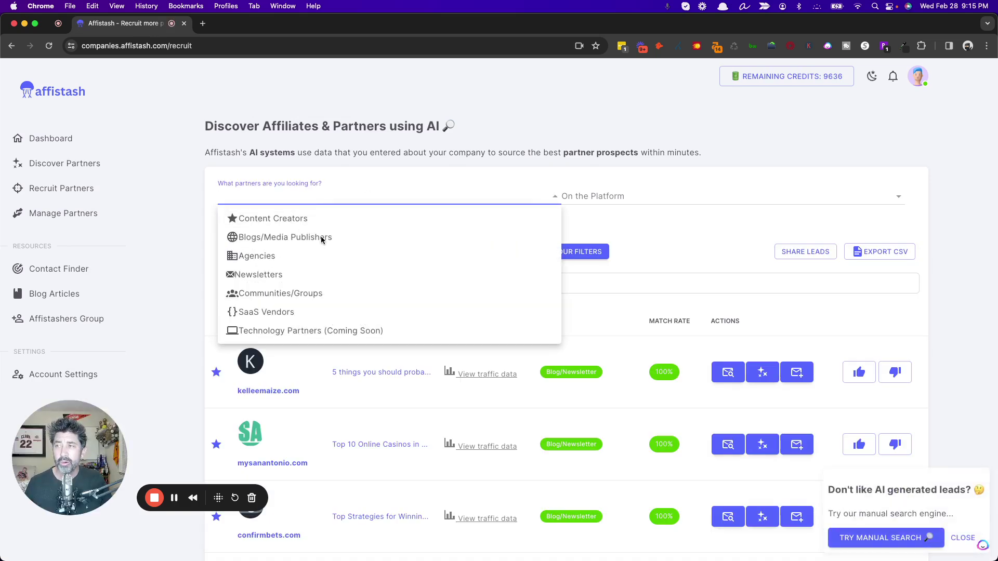
pyautogui.click(305, 240)
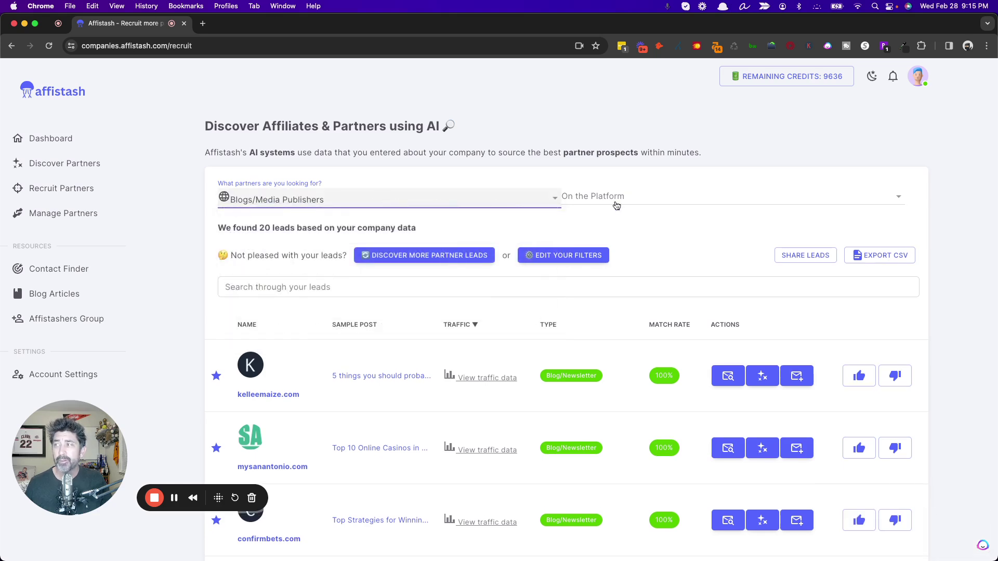
pyautogui.click(673, 195)
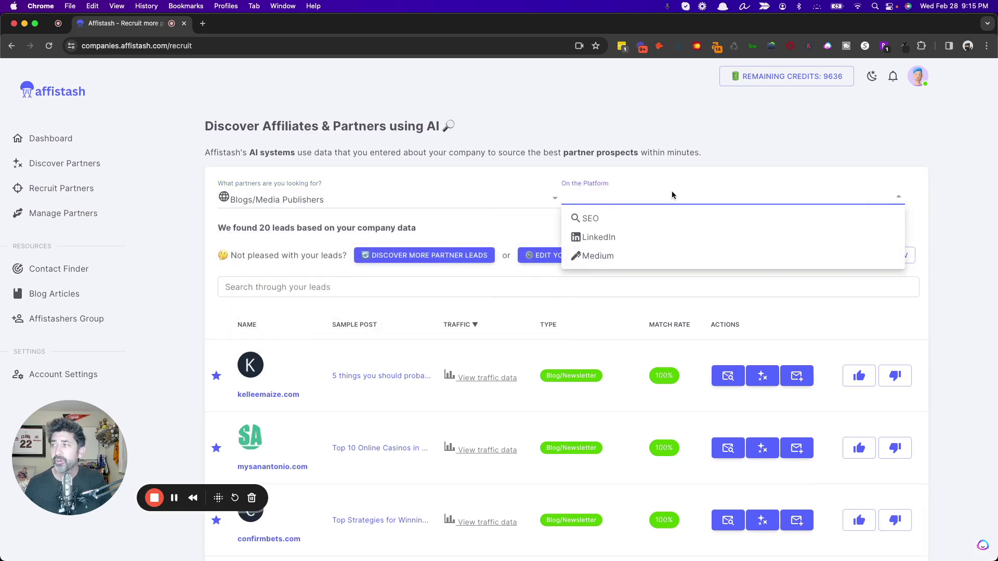
pyautogui.click(606, 221)
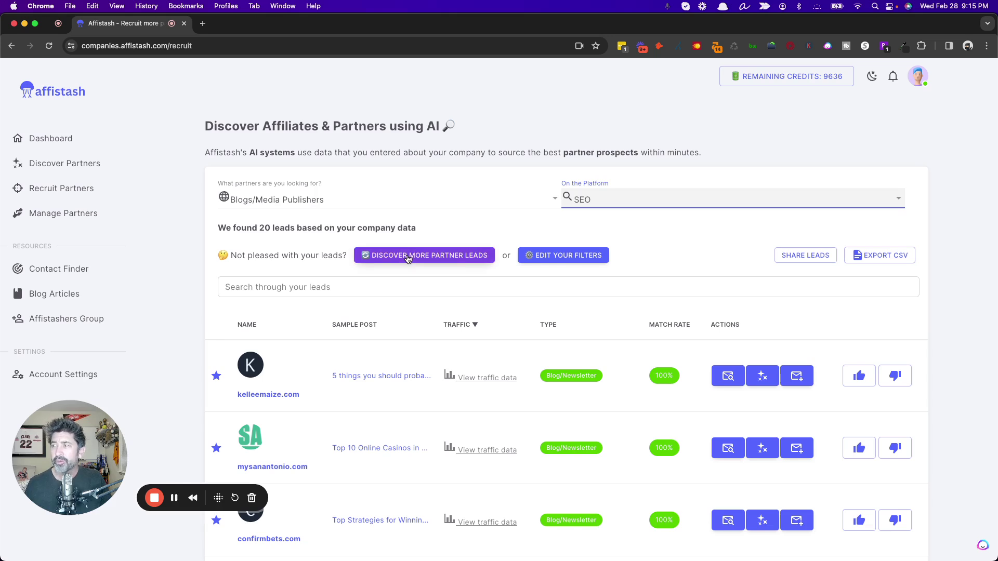
# Step: Check the Content Creators platform options, then restore Blogs/Media Publishers on SEO
pyautogui.click(360, 191)
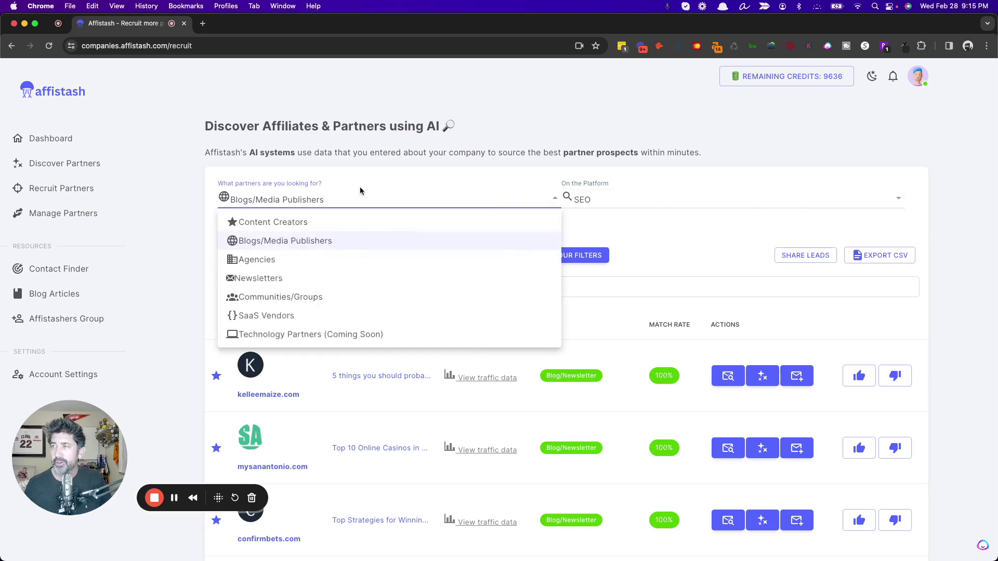
pyautogui.click(297, 224)
pyautogui.click(623, 203)
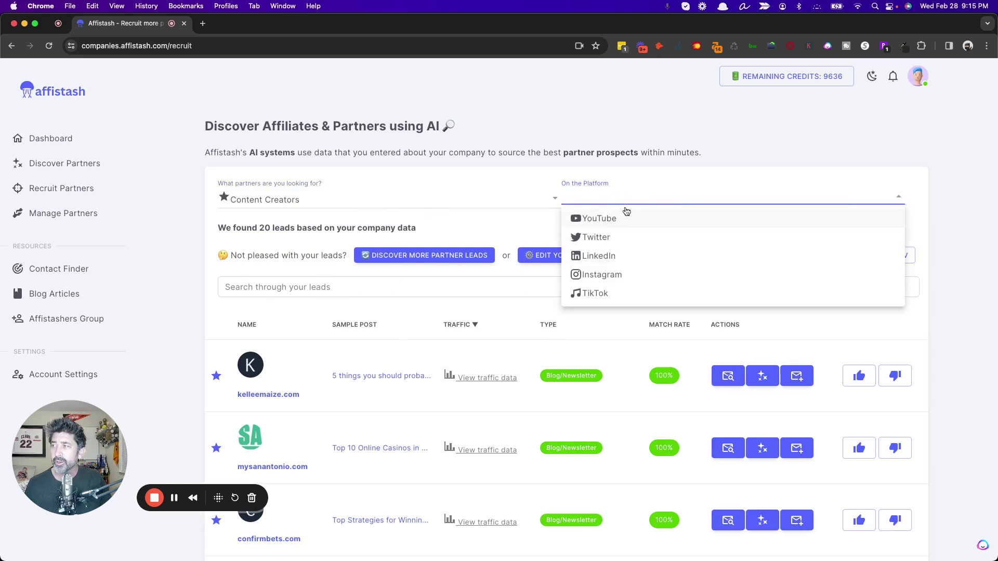
pyautogui.click(488, 202)
pyautogui.click(488, 204)
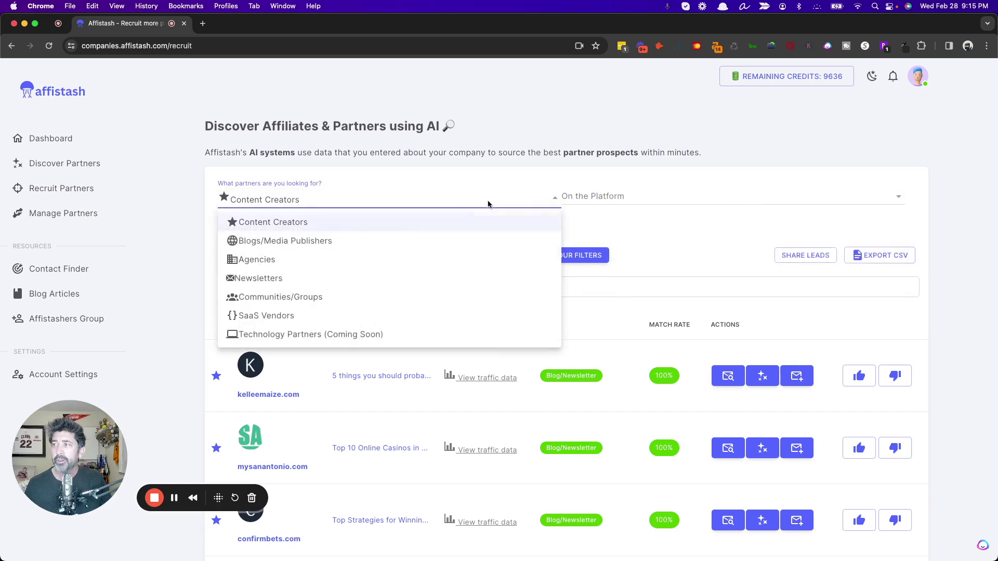
pyautogui.click(404, 243)
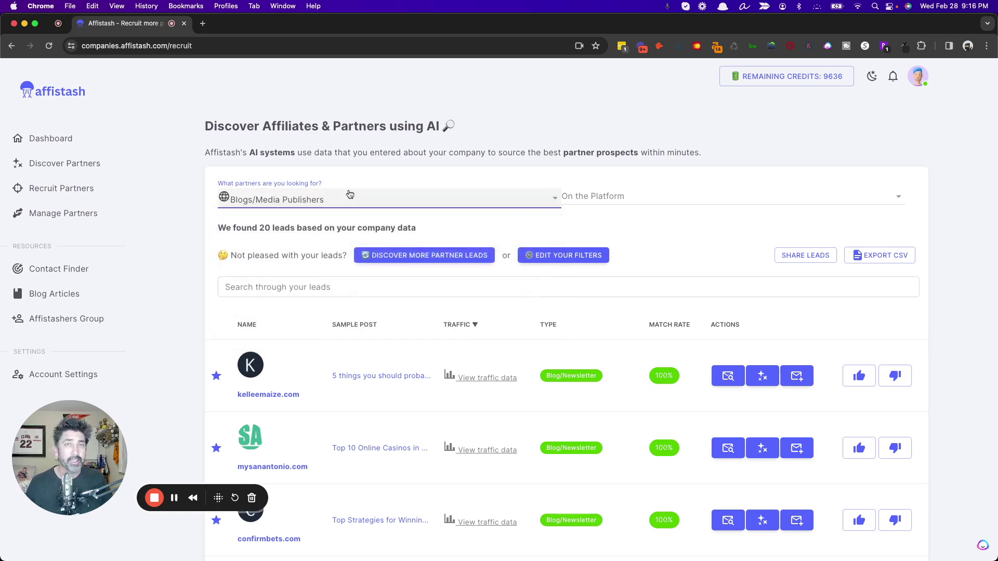
pyautogui.click(590, 201)
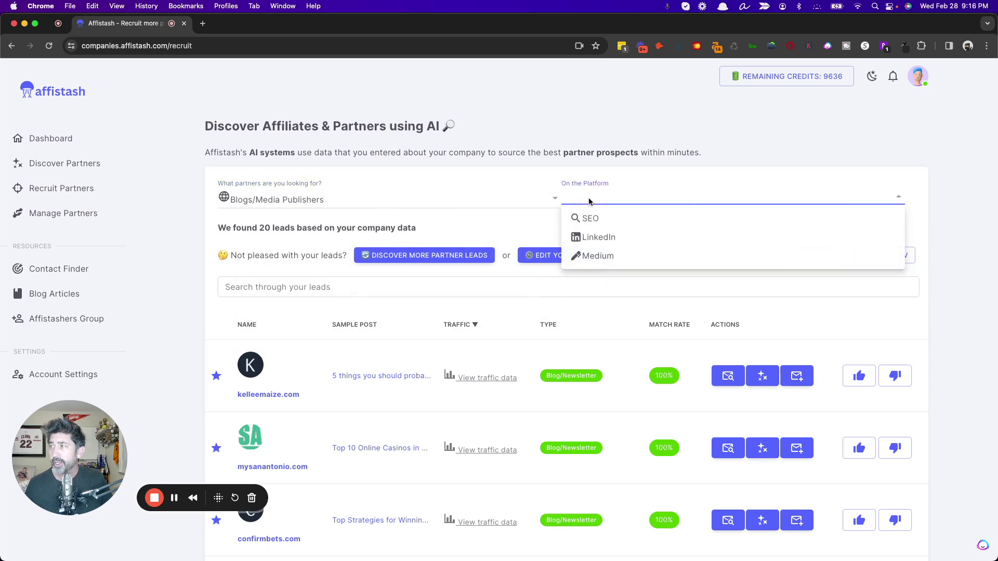
pyautogui.click(601, 223)
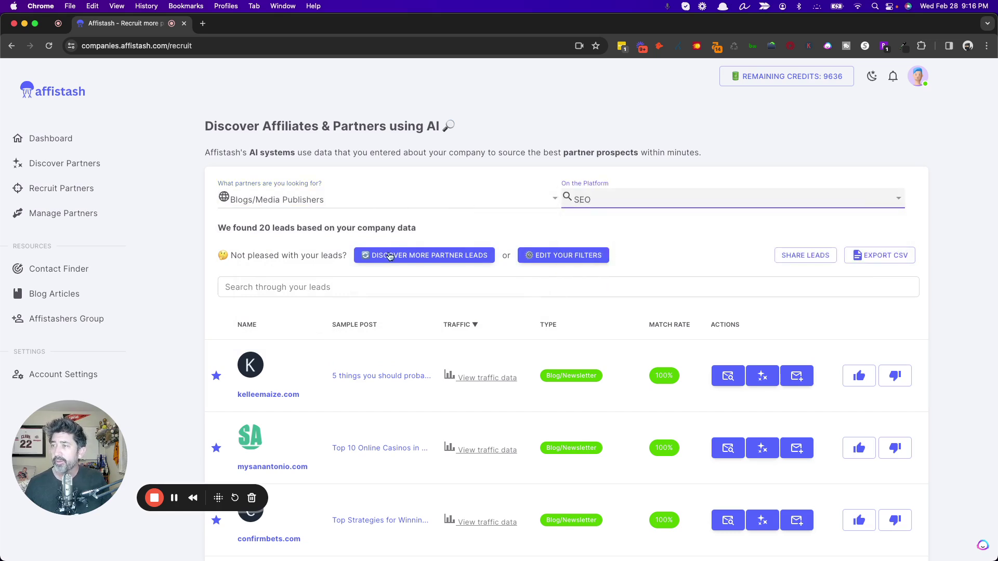
# Step: Submit a request for more partner leads with a 25-credit limit
pyautogui.click(413, 257)
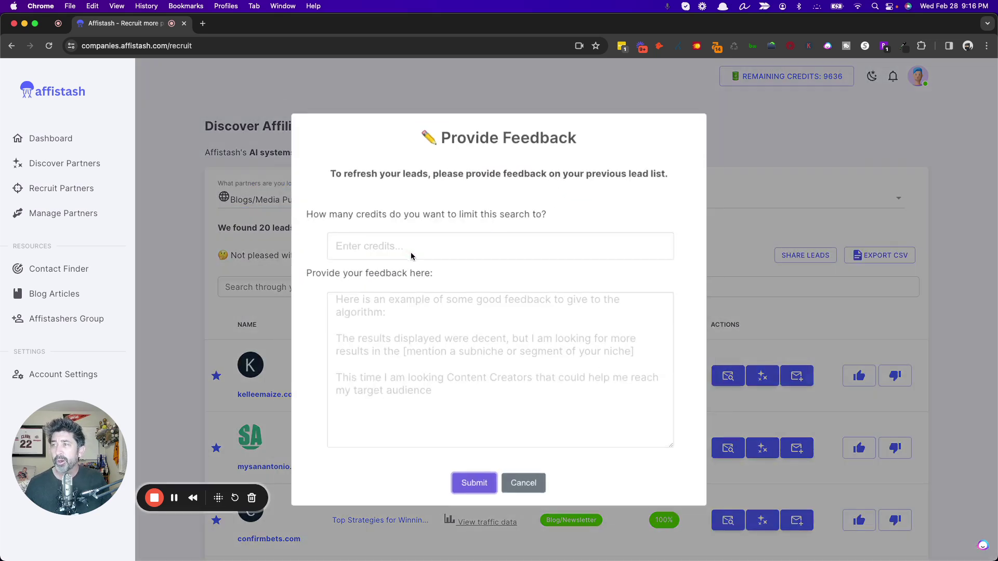
pyautogui.click(349, 237)
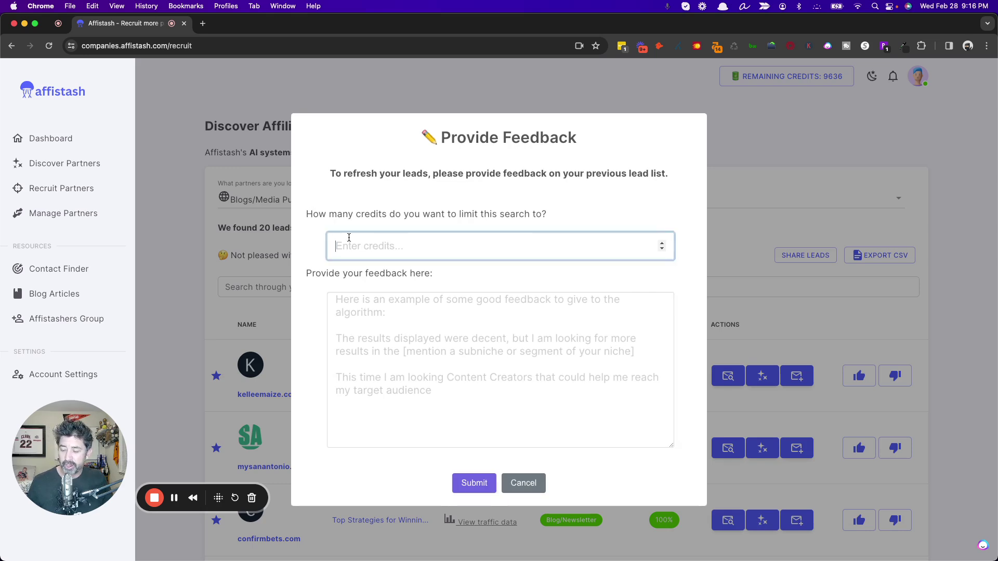
pyautogui.write('25')
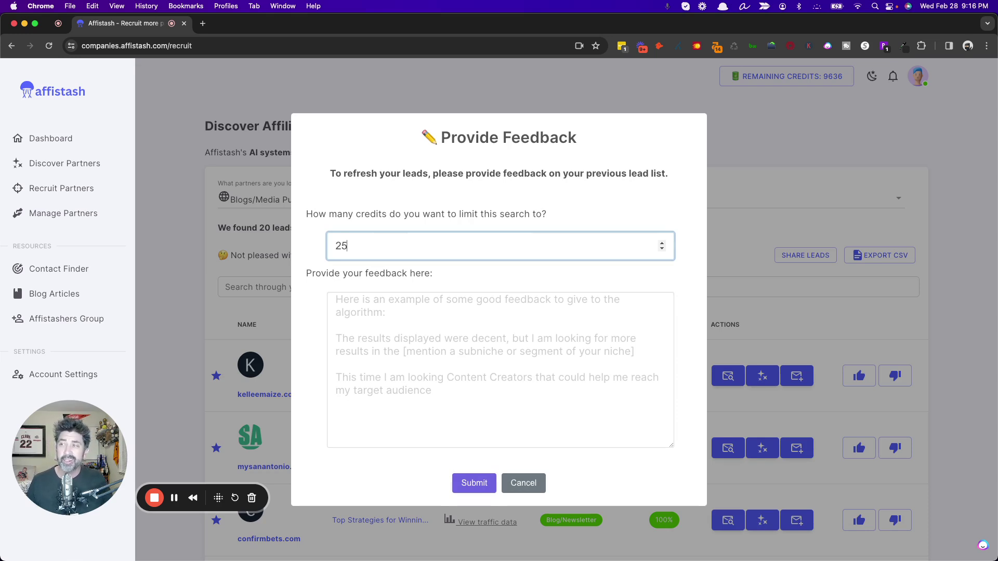
pyautogui.click(474, 483)
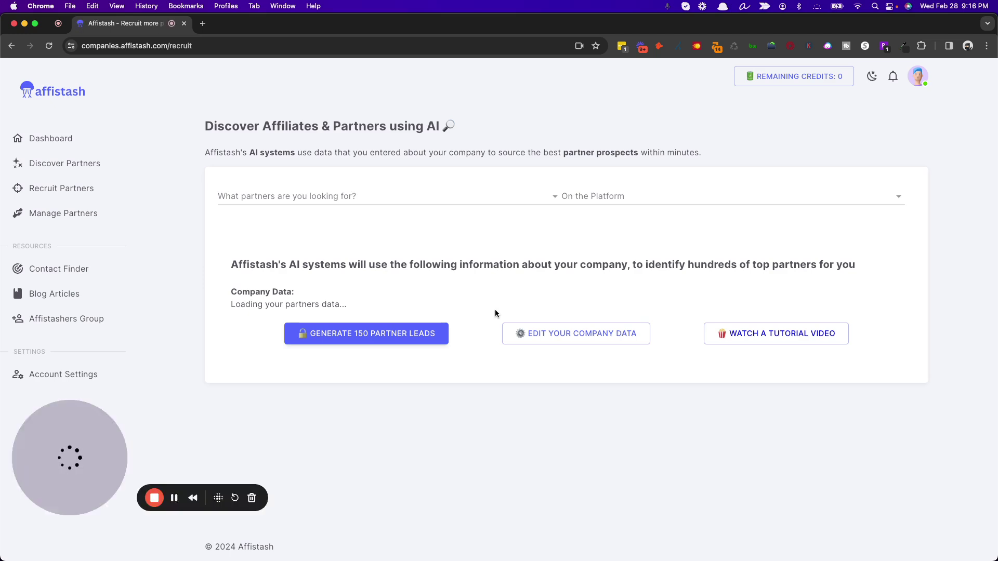
# Step: Scroll the new video-editing leads and blacklist the linkedin.com OneTake review lead
pyautogui.scroll(-1, 494, 312)
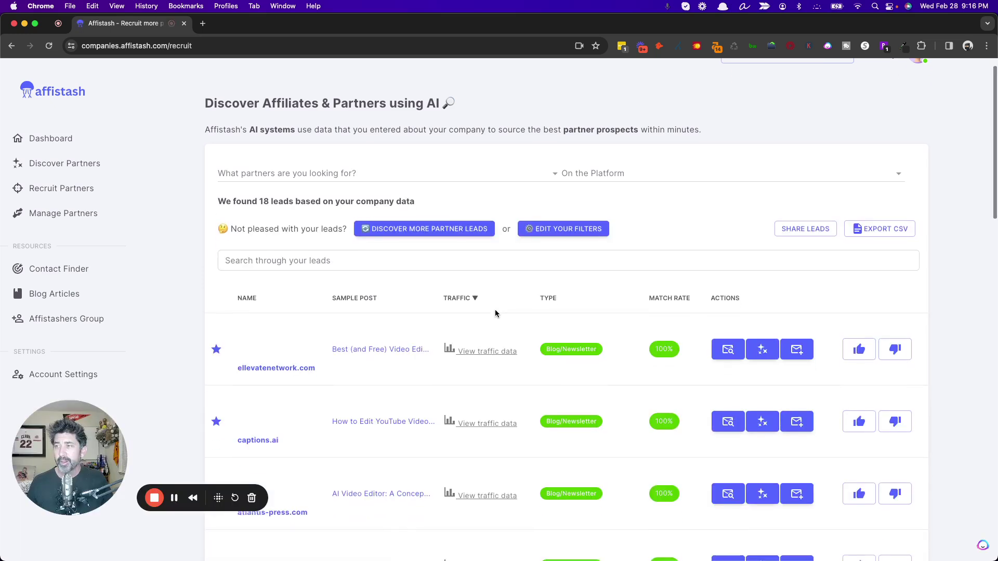
pyautogui.scroll(-3, 495, 311)
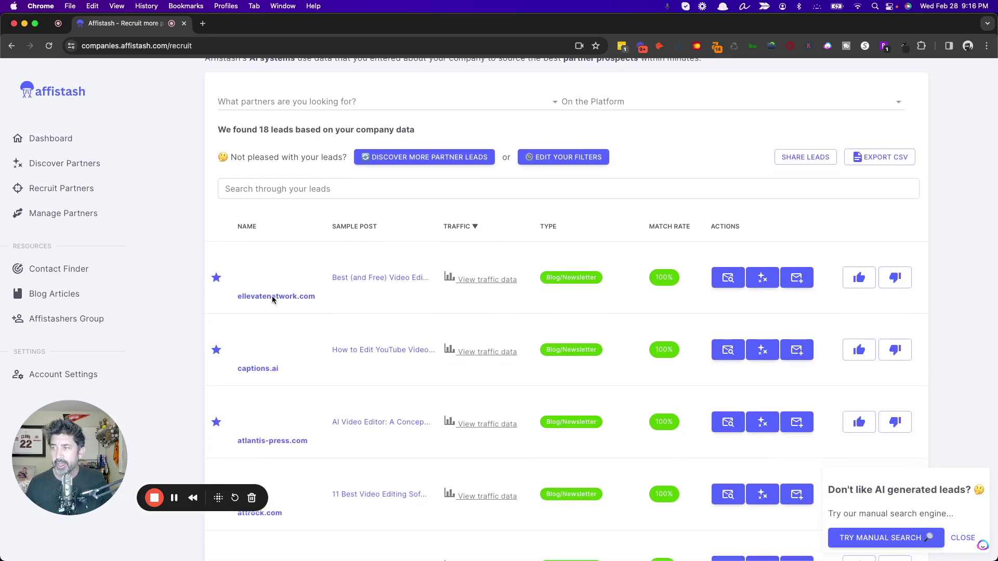
pyautogui.scroll(-5, 289, 338)
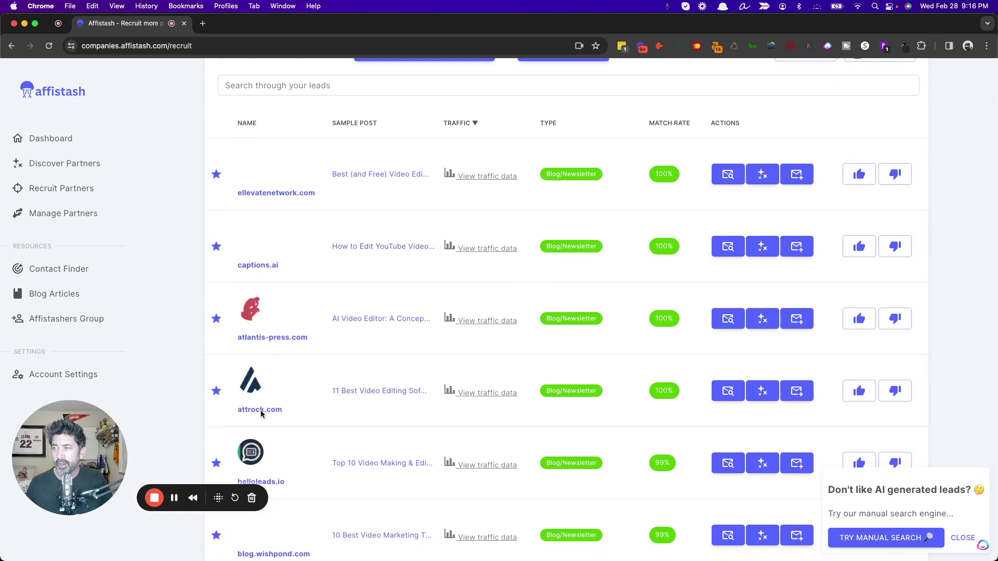
pyautogui.scroll(-3, 308, 373)
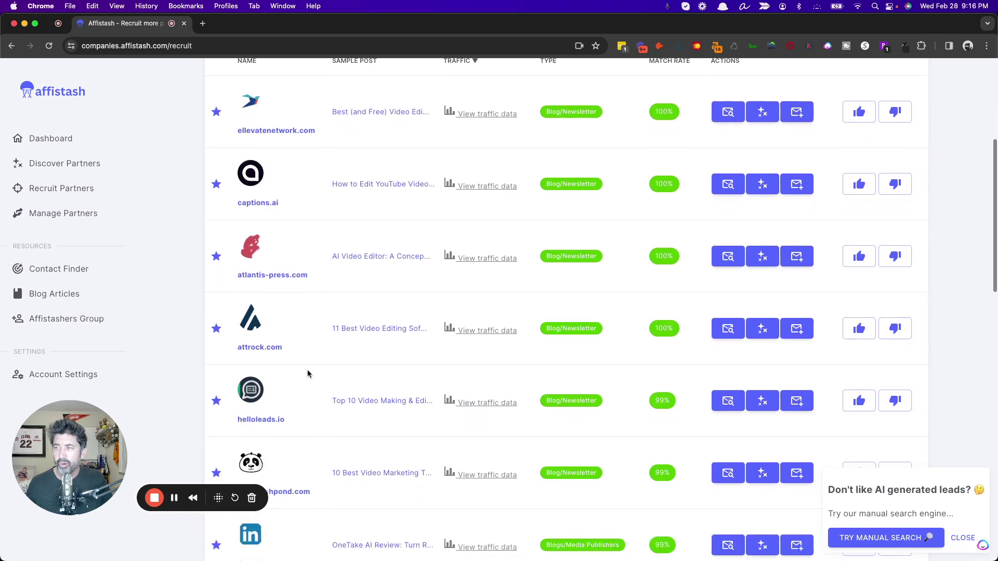
pyautogui.scroll(-2, 308, 373)
pyautogui.scroll(-1, 307, 374)
pyautogui.scroll(-1, 308, 374)
pyautogui.scroll(-2, 308, 373)
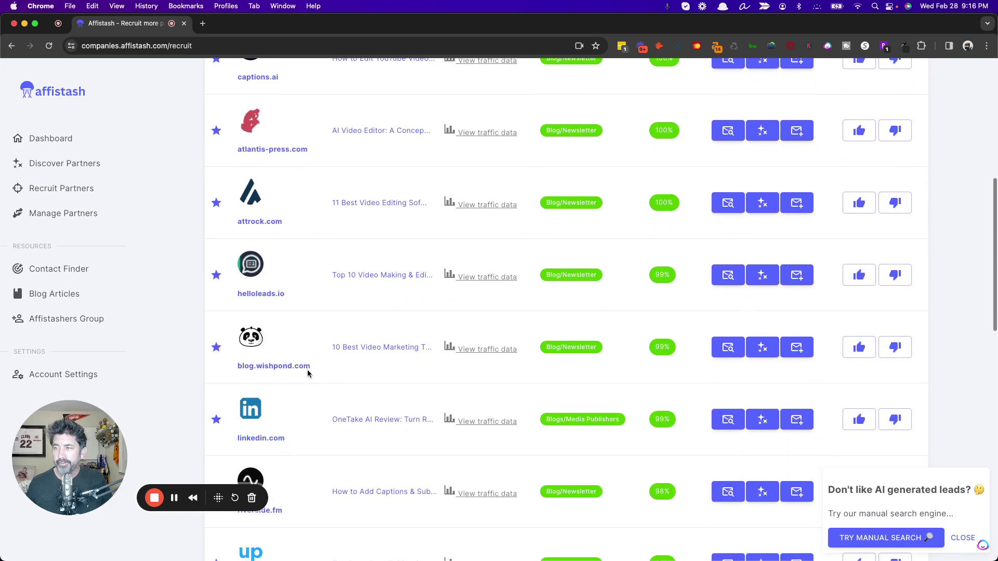
pyautogui.click(898, 422)
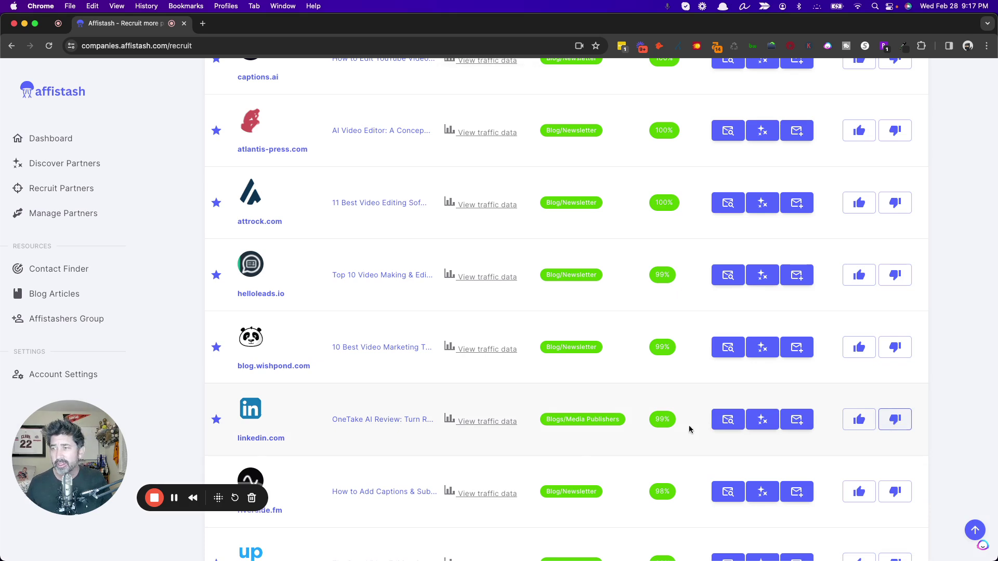
# Step: Scroll through the rest of the refreshed video-editing lead list
pyautogui.scroll(-2, 333, 388)
pyautogui.scroll(-5, 332, 389)
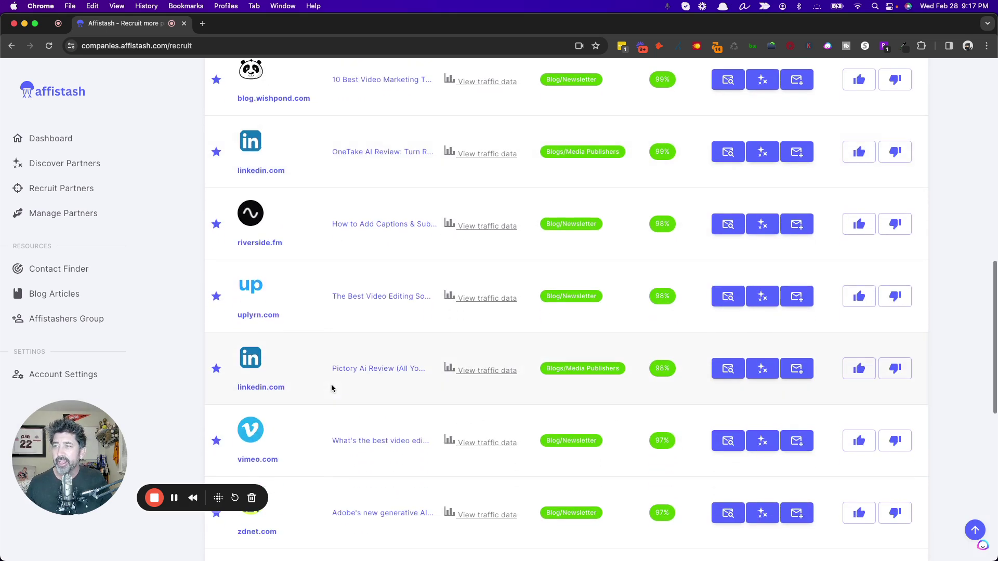
pyautogui.scroll(-2, 318, 355)
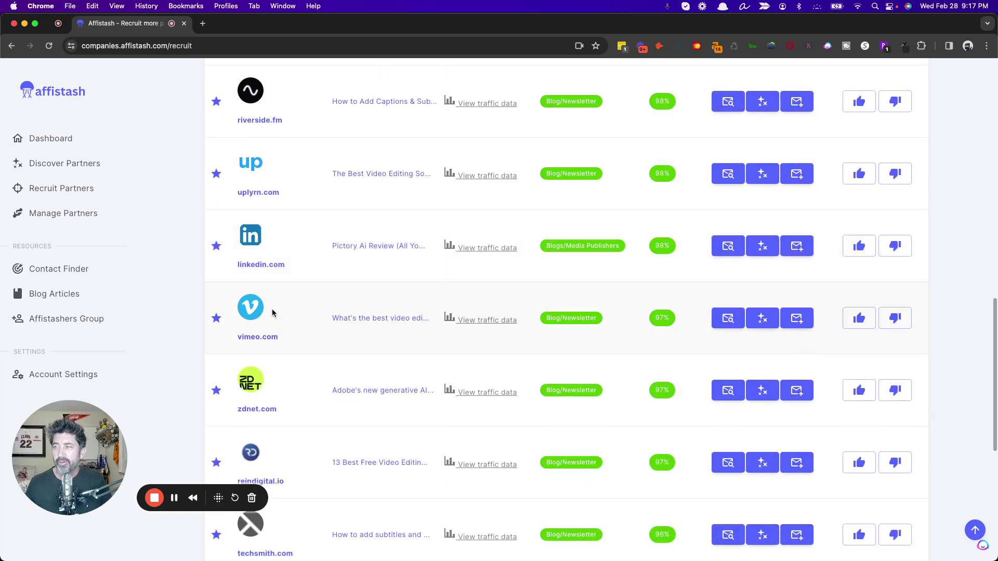
pyautogui.scroll(-3, 304, 385)
pyautogui.scroll(-2, 305, 385)
pyautogui.scroll(3, 305, 369)
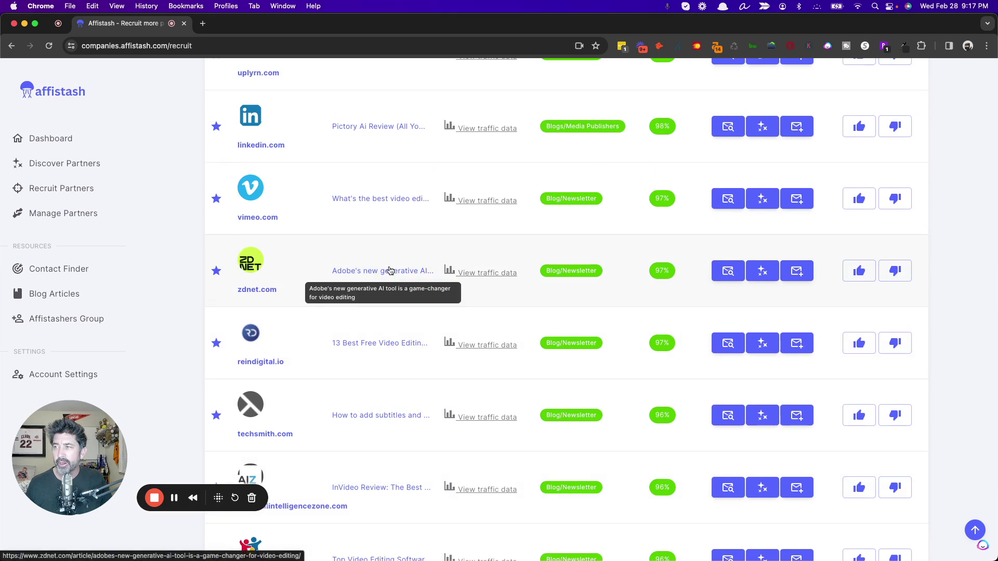
pyautogui.click(391, 270)
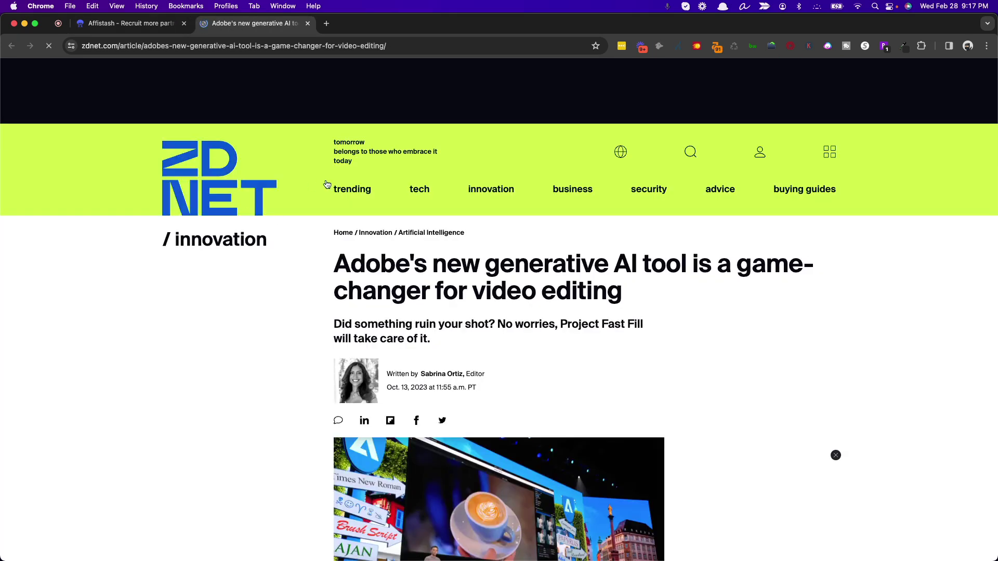
pyautogui.scroll(-1, 342, 197)
pyautogui.scroll(-2, 342, 197)
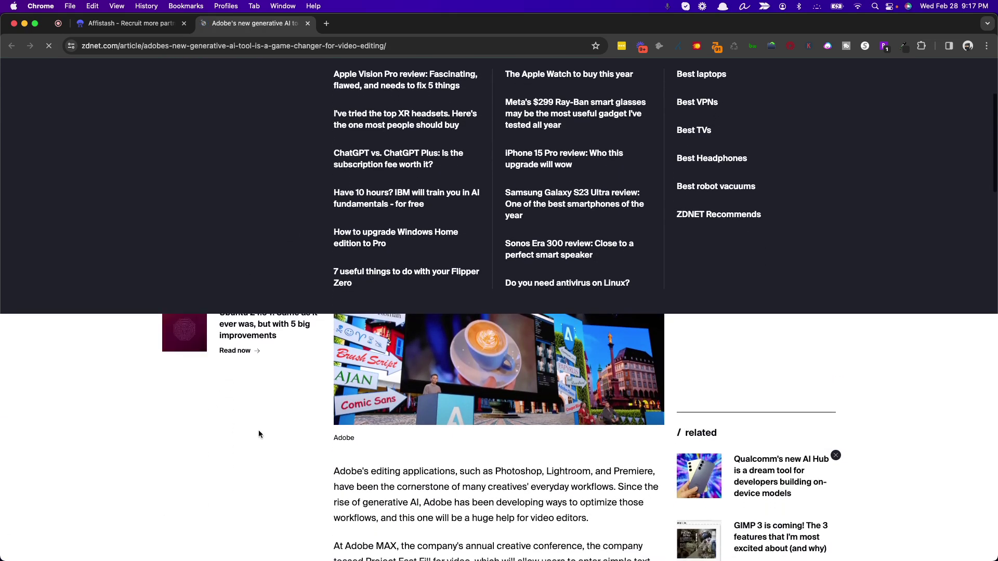
pyautogui.scroll(-1, 333, 312)
pyautogui.scroll(-6, 312, 442)
pyautogui.scroll(-4, 364, 395)
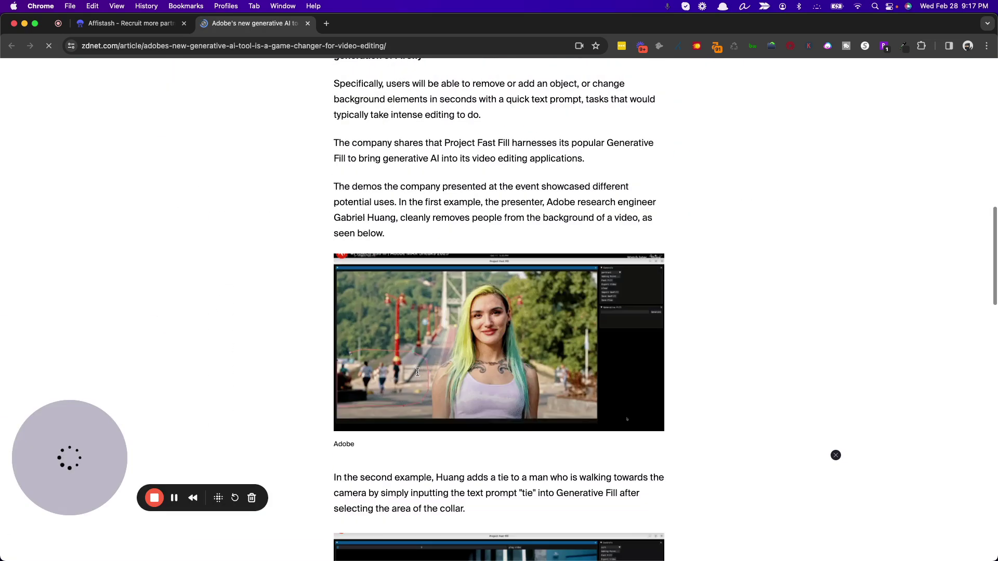
pyautogui.scroll(-3, 417, 372)
pyautogui.scroll(-20, 417, 372)
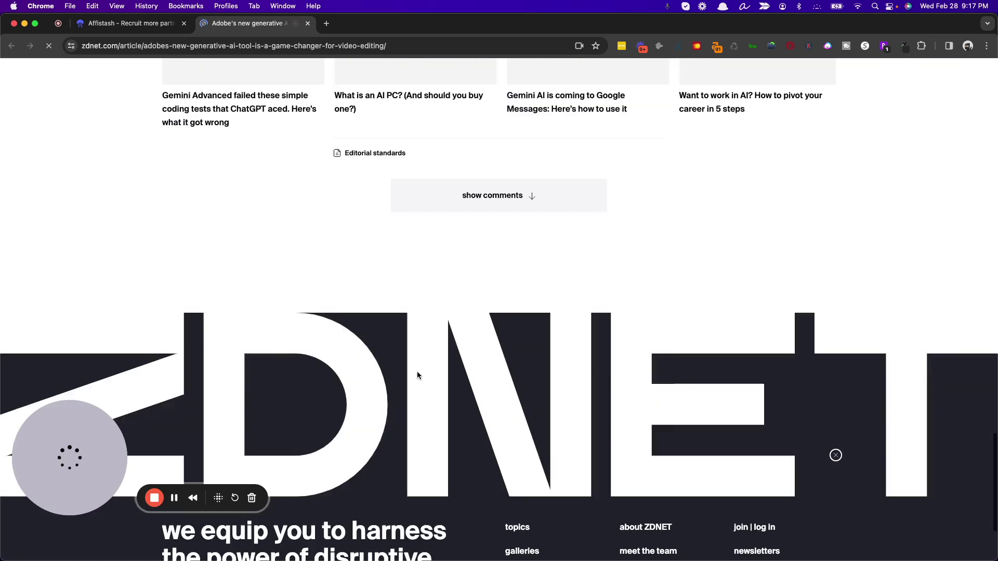
pyautogui.scroll(6, 417, 374)
pyautogui.scroll(10, 418, 375)
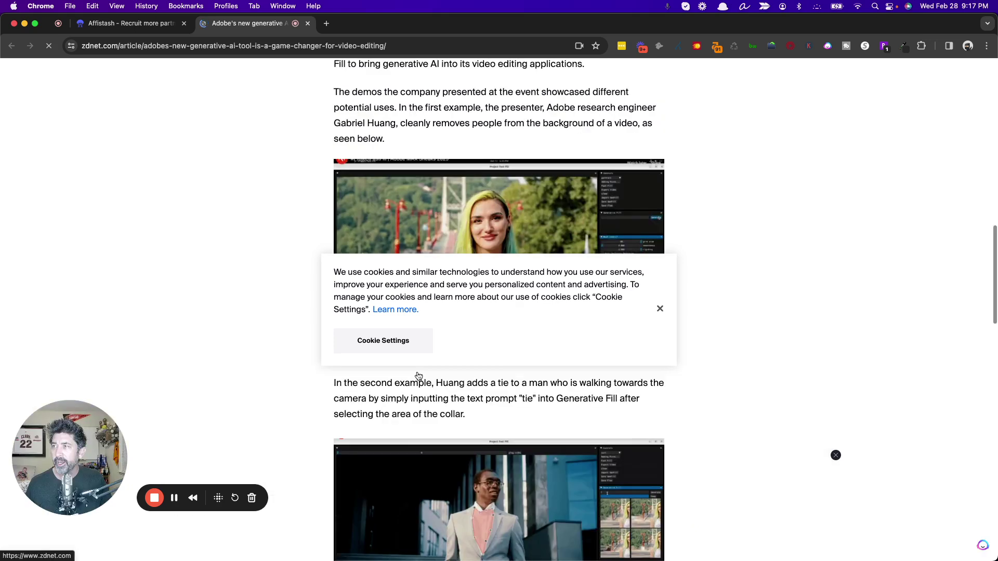
pyautogui.scroll(1, 417, 375)
pyautogui.scroll(6, 442, 140)
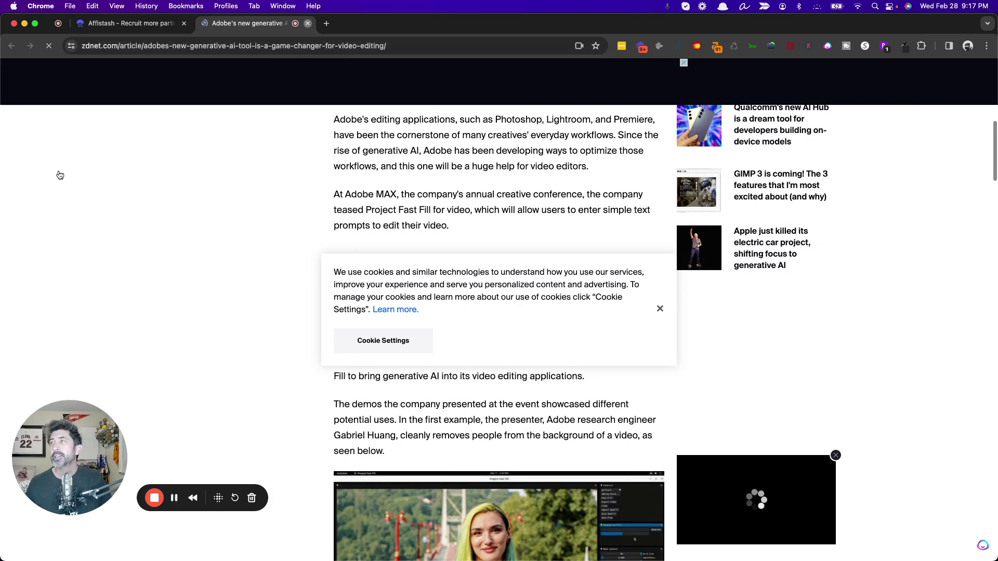
# Step: Close the article and check zdnet.com's 12M monthly visits, visit duration and 69.23 bounce rate
pyautogui.click(308, 24)
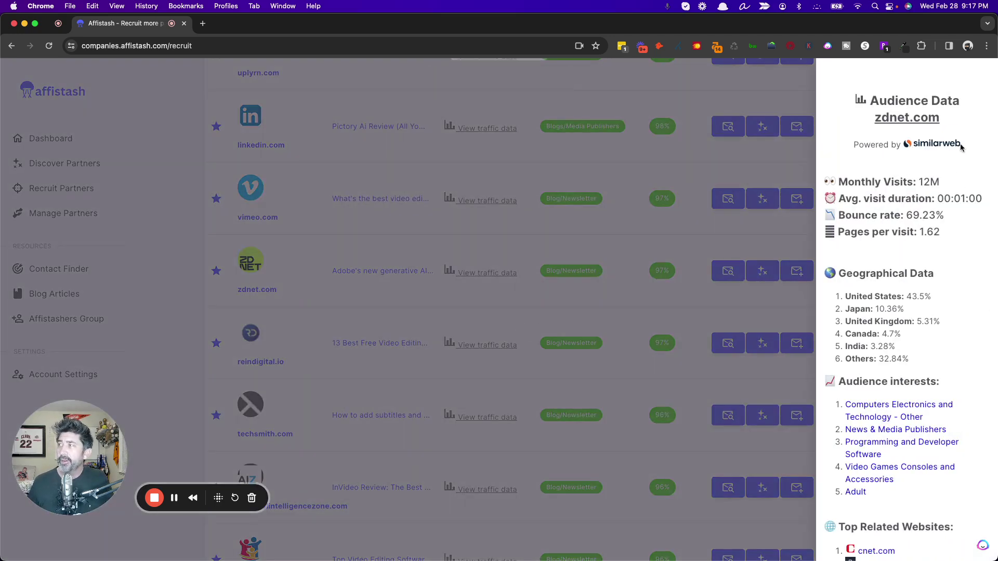
pyautogui.tripleClick(922, 182)
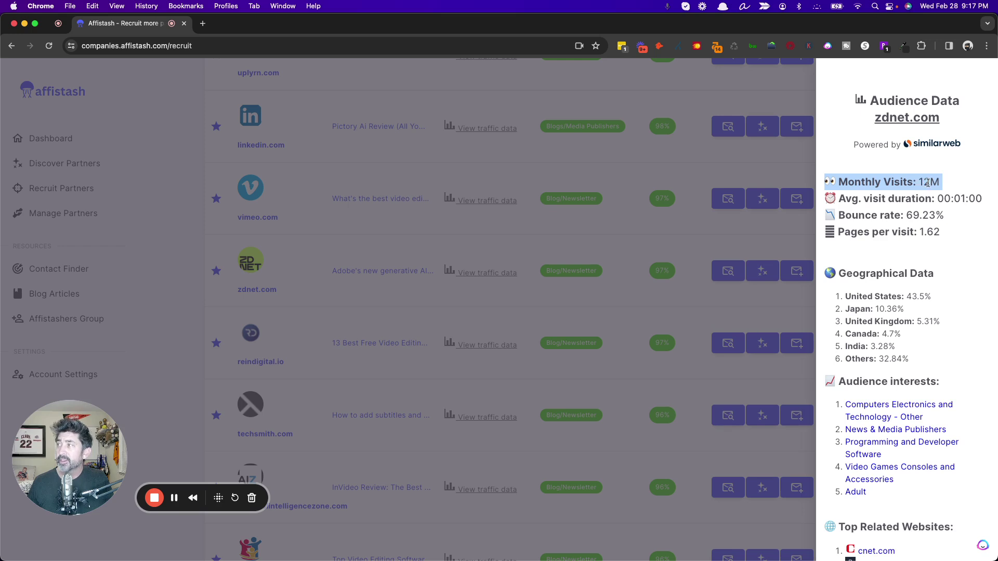
pyautogui.tripleClick(968, 194)
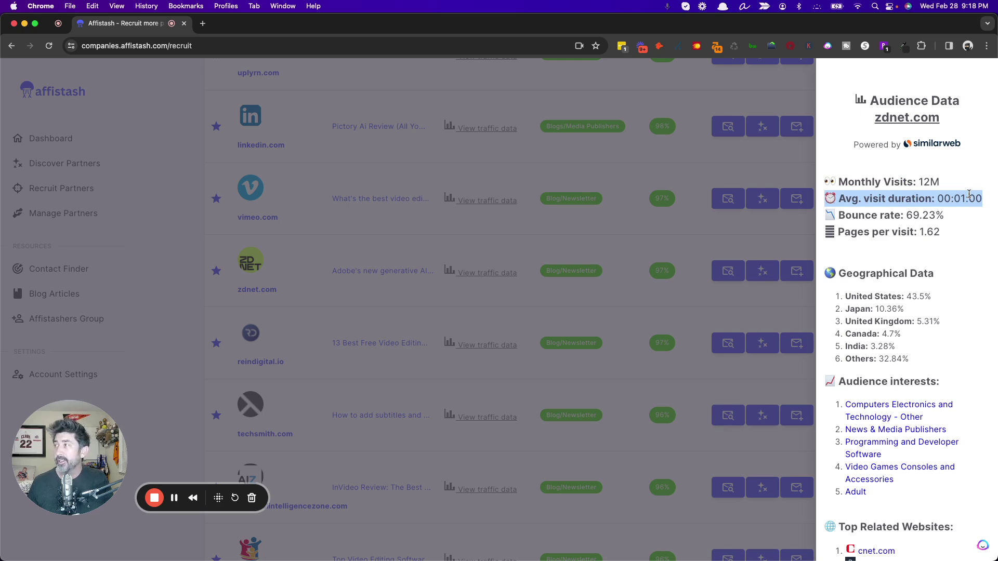
pyautogui.doubleClick(917, 213)
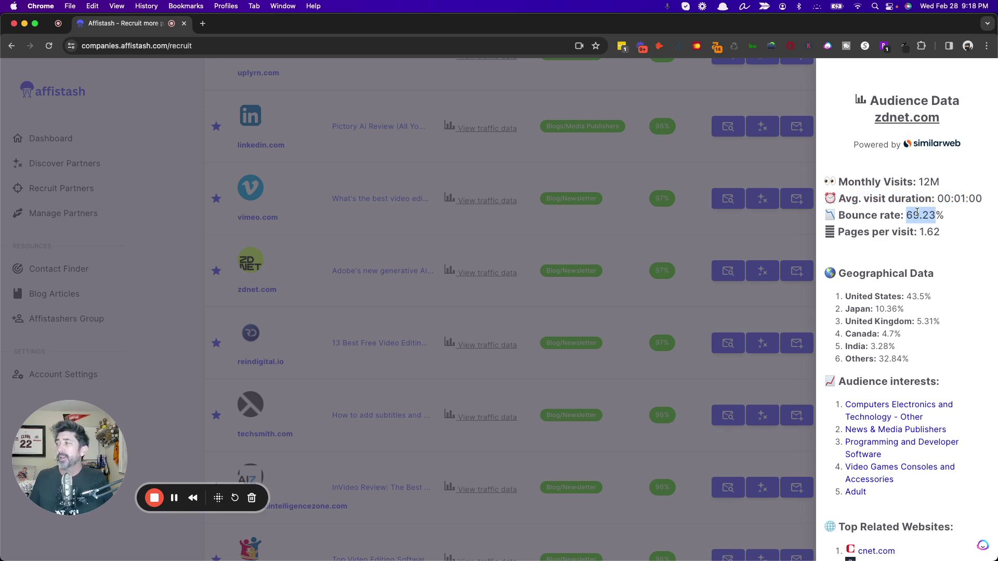
pyautogui.doubleClick(924, 183)
# Step: Scroll zdnet.com's audience panel past the United States share, then close it
pyautogui.scroll(-2, 923, 182)
pyautogui.scroll(-3, 925, 167)
pyautogui.tripleClick(925, 147)
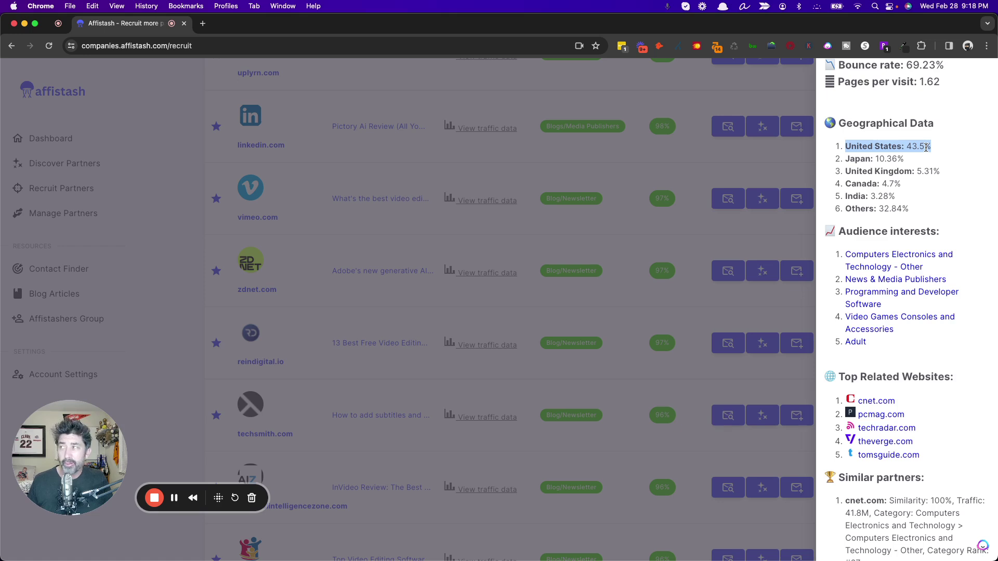
pyautogui.scroll(-2, 931, 294)
pyautogui.scroll(-1, 914, 250)
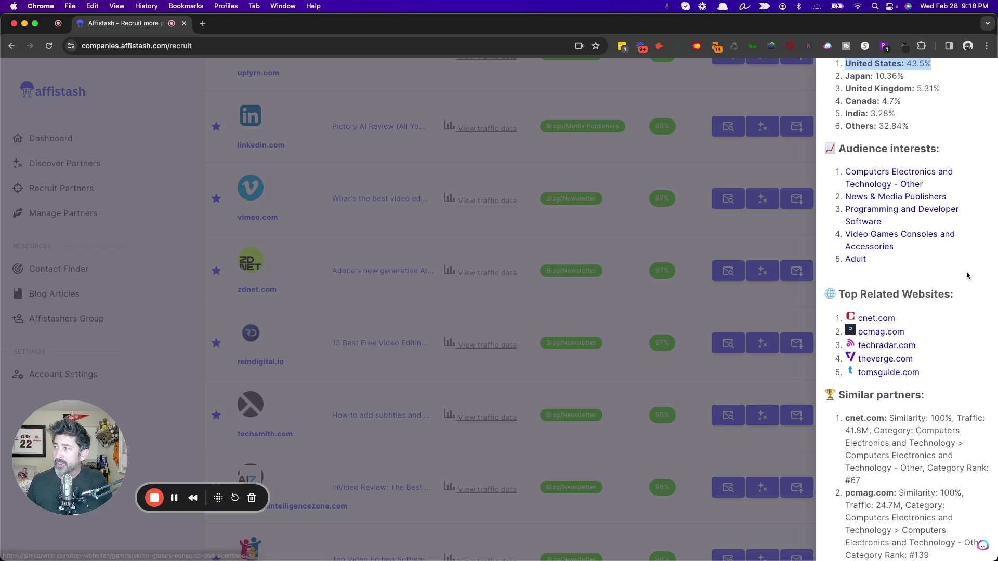
pyautogui.scroll(-2, 967, 275)
pyautogui.scroll(-1, 966, 276)
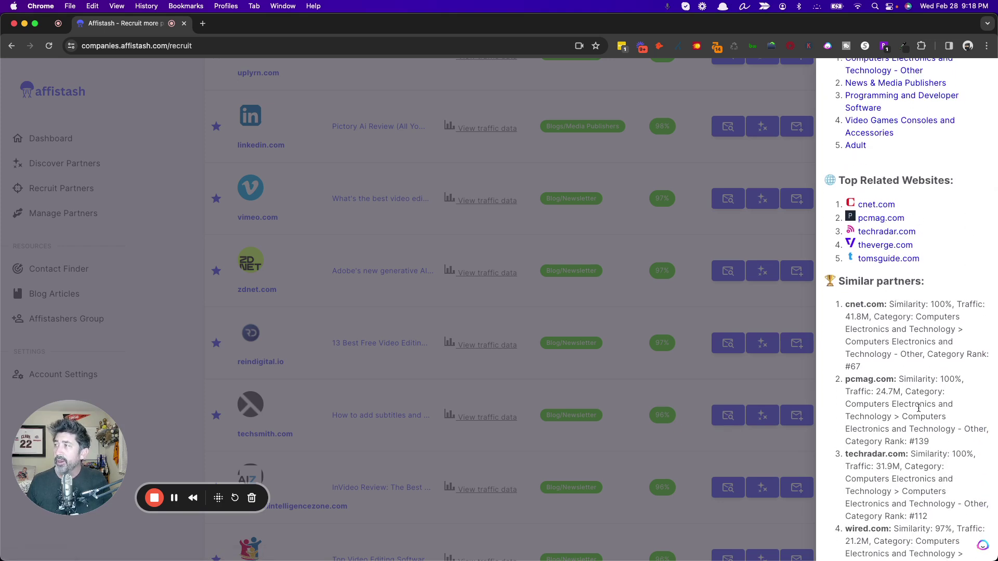
pyautogui.scroll(-2, 919, 407)
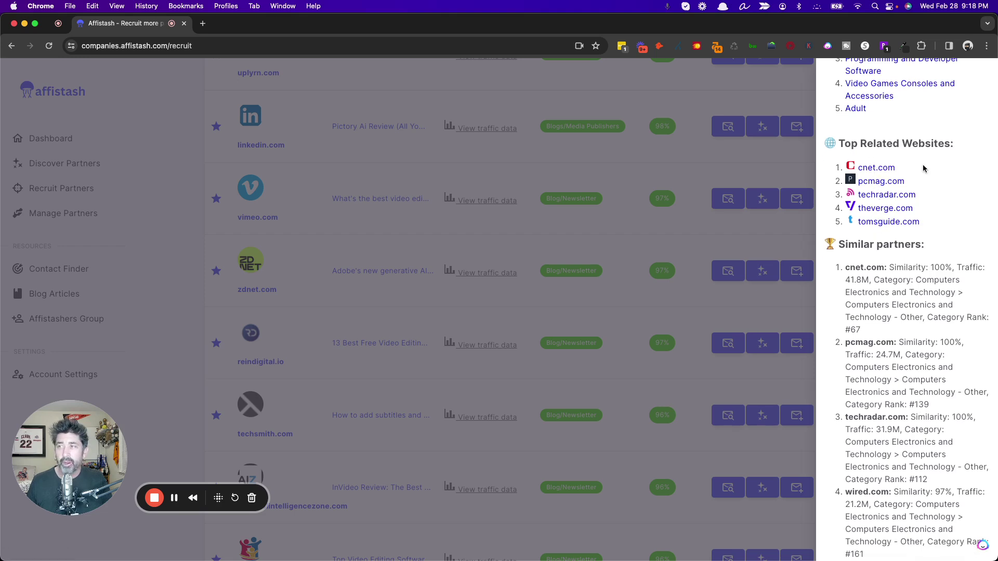
pyautogui.click(605, 151)
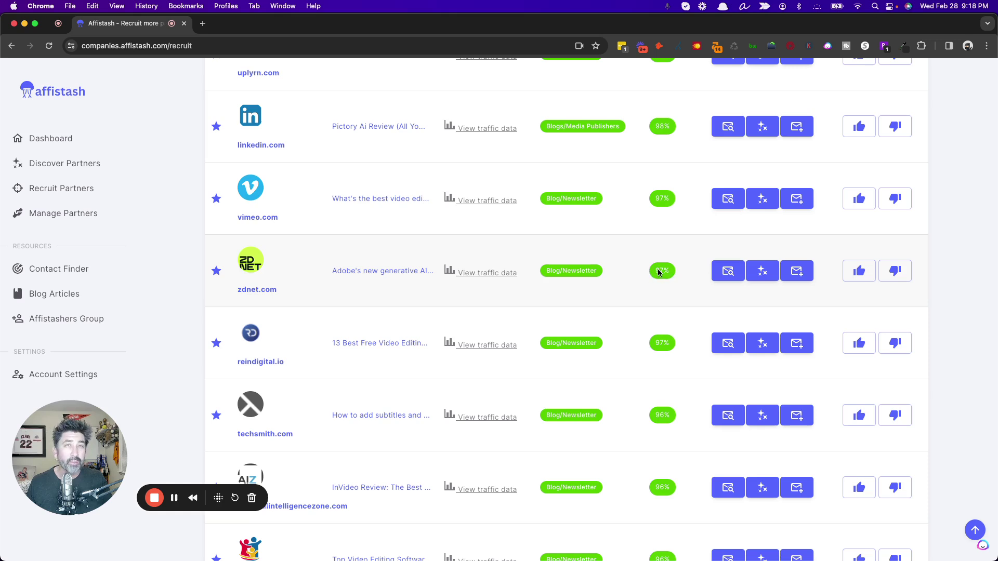
# Step: Pull up zdnet.com's contact details and scroll through its writers and editors
pyautogui.click(729, 277)
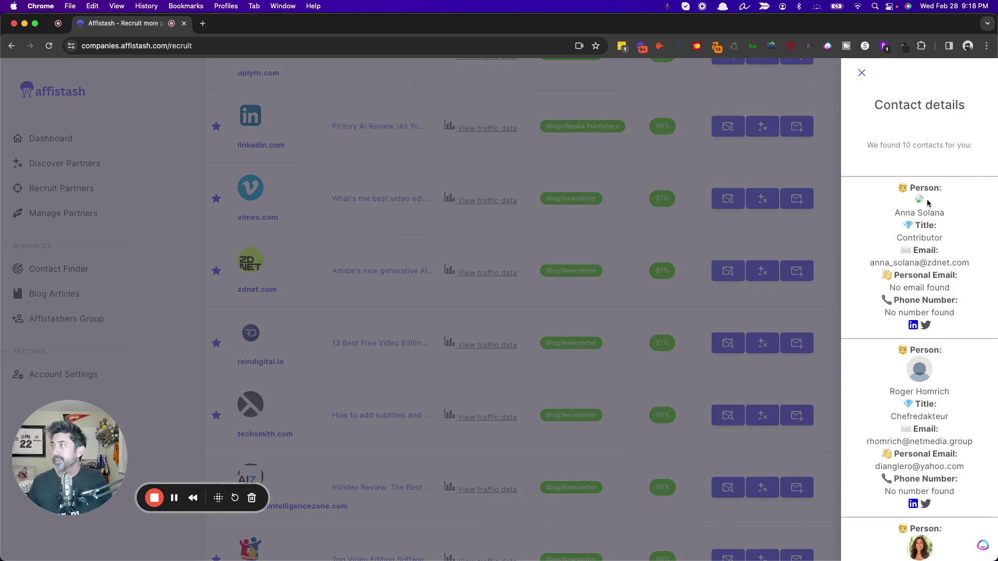
pyautogui.scroll(-1, 928, 204)
pyautogui.scroll(-2, 928, 203)
pyautogui.scroll(-2, 929, 203)
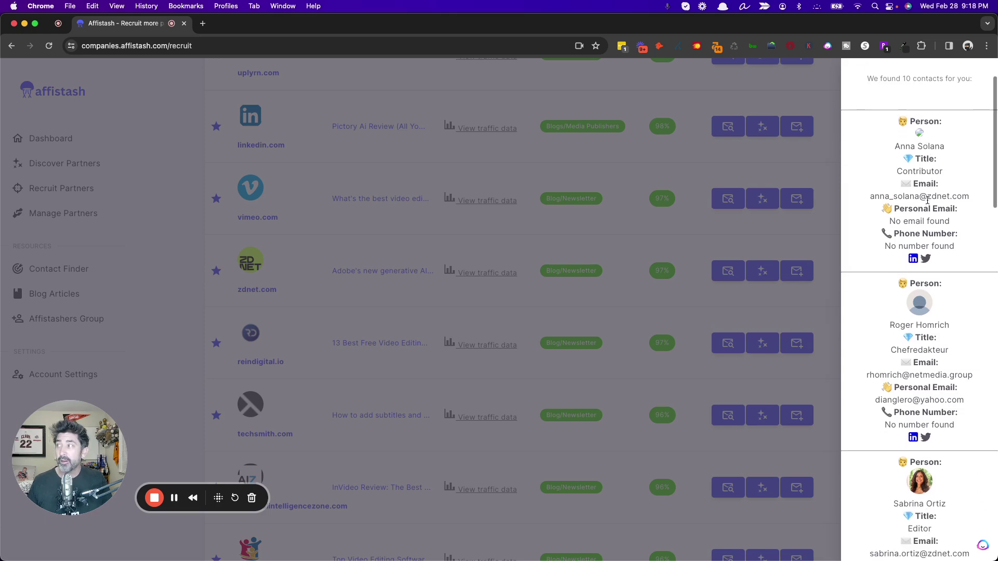
pyautogui.scroll(-1, 928, 201)
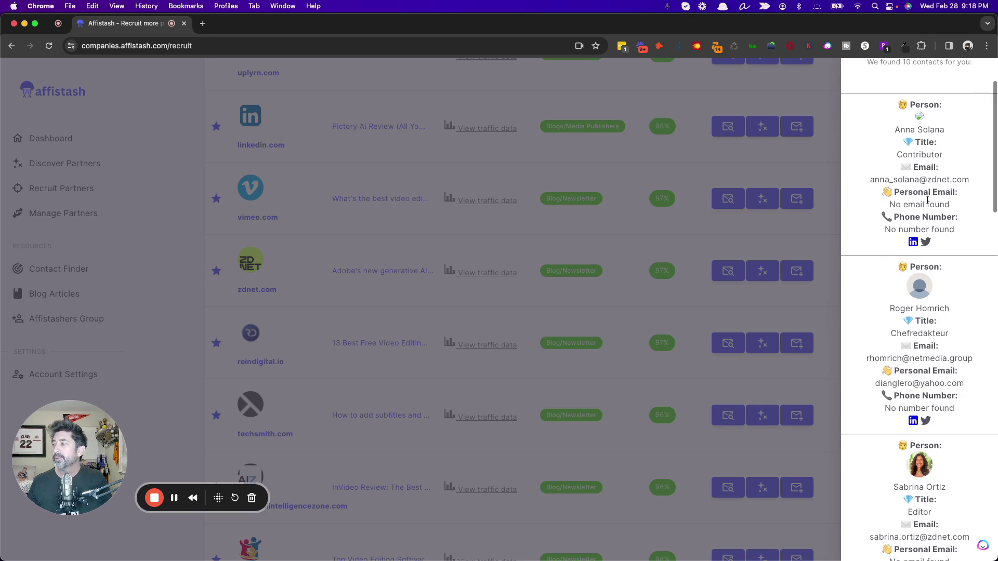
pyautogui.scroll(-5, 927, 200)
pyautogui.scroll(-2, 928, 203)
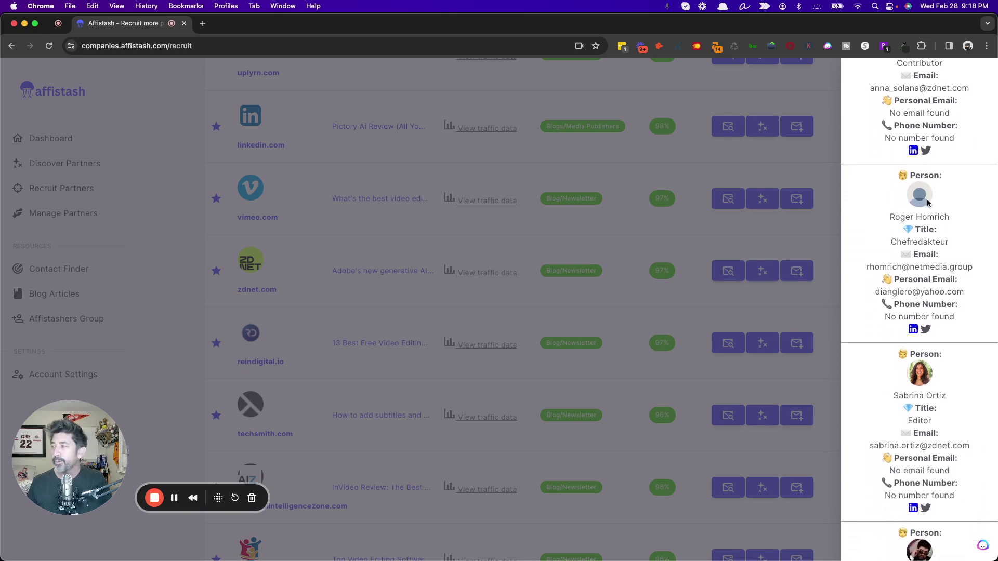
pyautogui.scroll(-1, 928, 203)
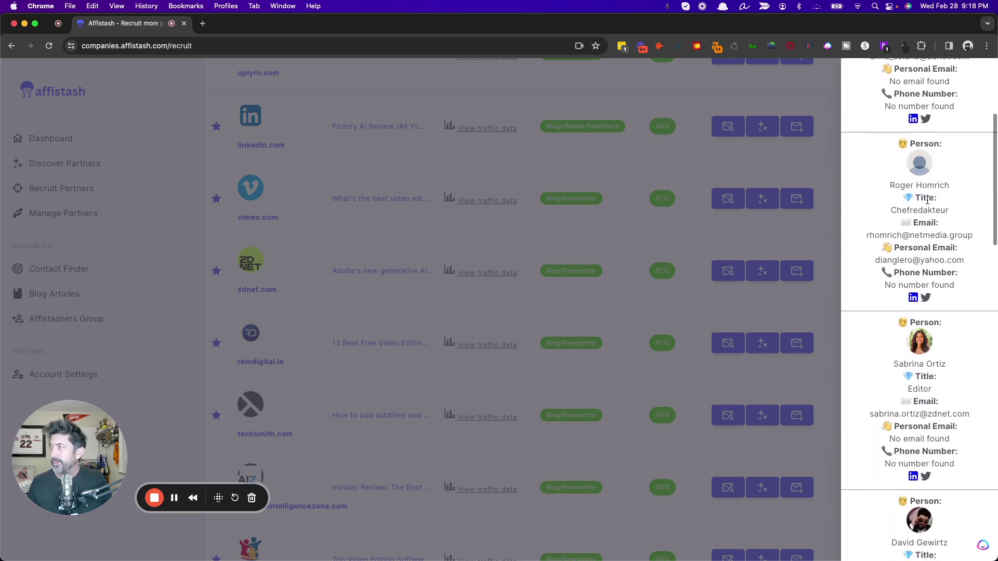
# Step: Highlight a ZDNet editor's title and work email address in the contact list
pyautogui.scroll(1, 907, 209)
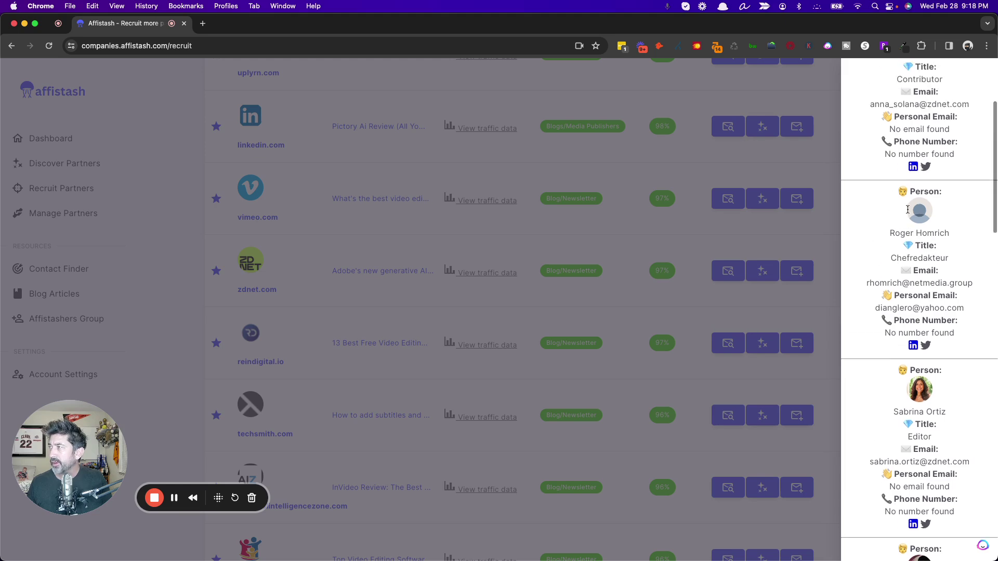
pyautogui.scroll(-10, 907, 209)
pyautogui.scroll(5, 910, 213)
pyautogui.scroll(2, 910, 211)
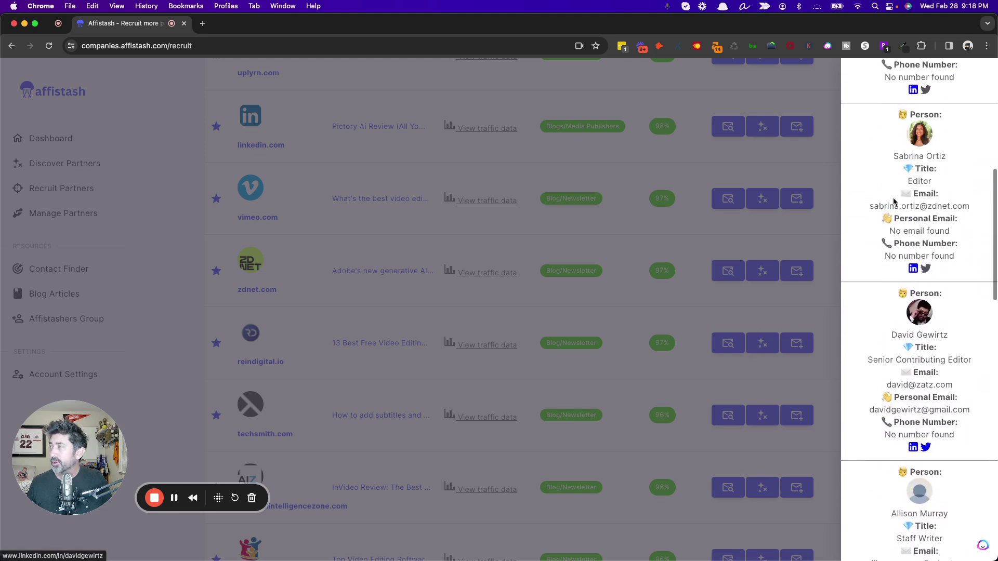
pyautogui.doubleClick(916, 182)
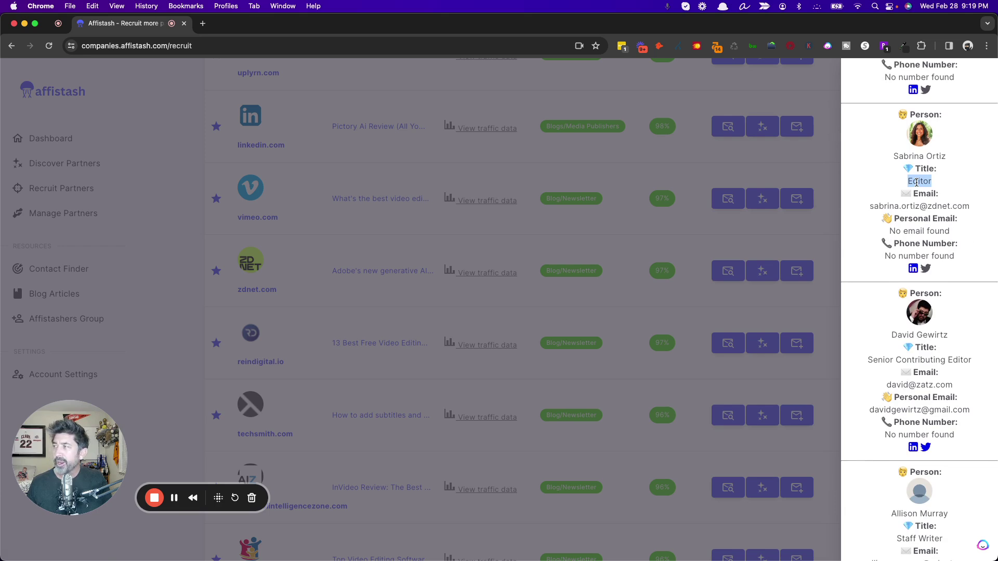
pyautogui.tripleClick(893, 206)
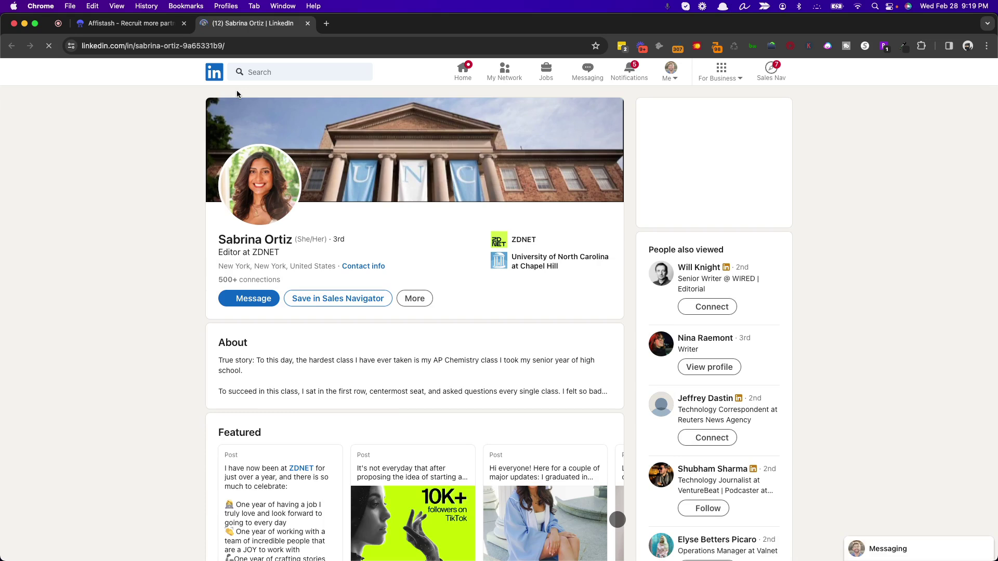
pyautogui.click(307, 25)
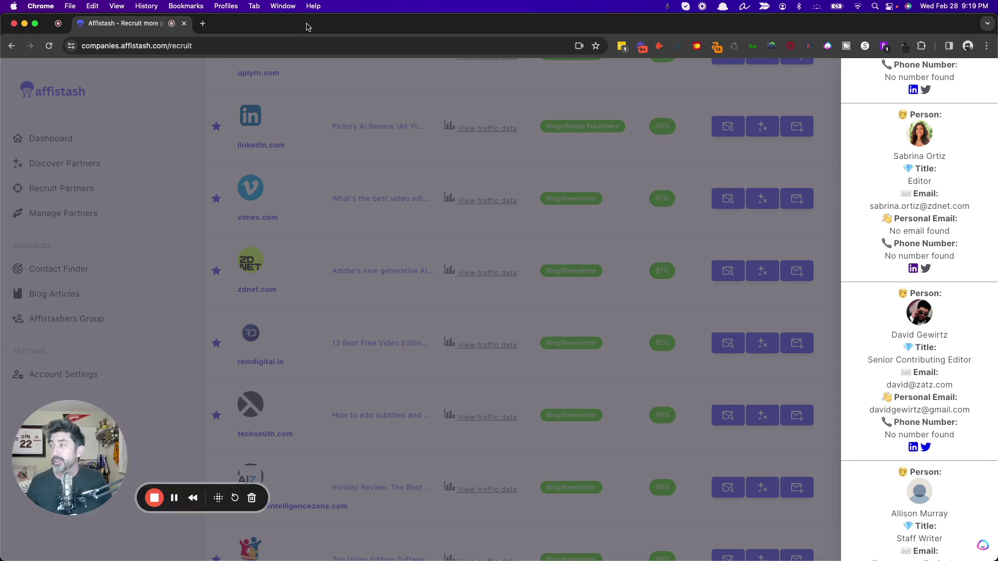
# Step: Close zdnet.com's contacts, start its AI invite, and add it to likes and the CRM
pyautogui.click(801, 328)
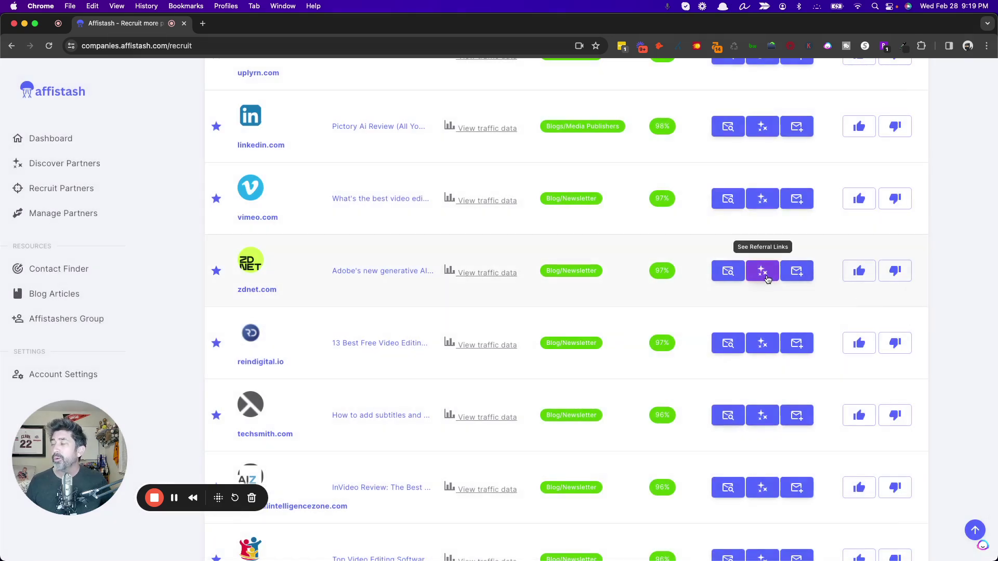
pyautogui.click(803, 271)
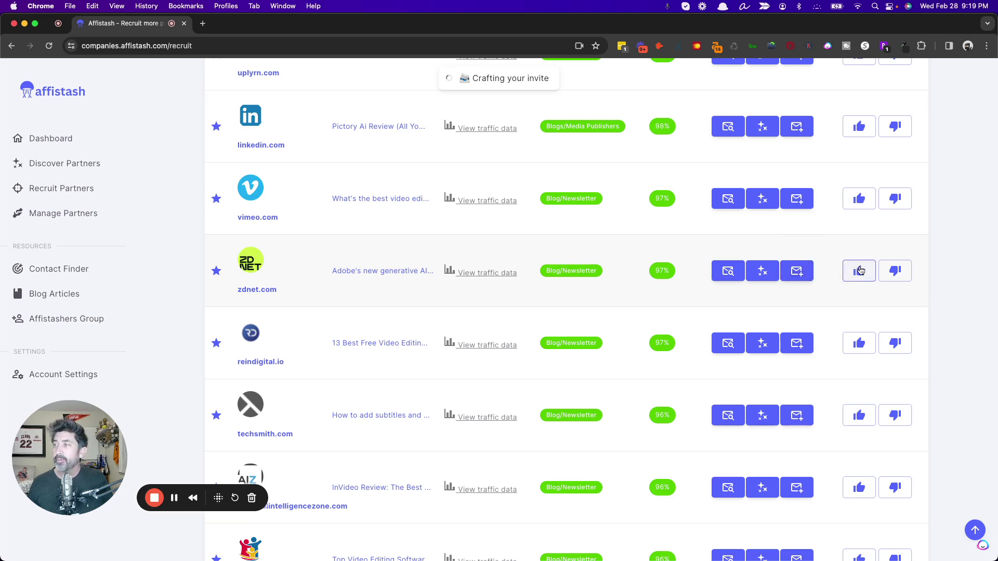
pyautogui.click(860, 271)
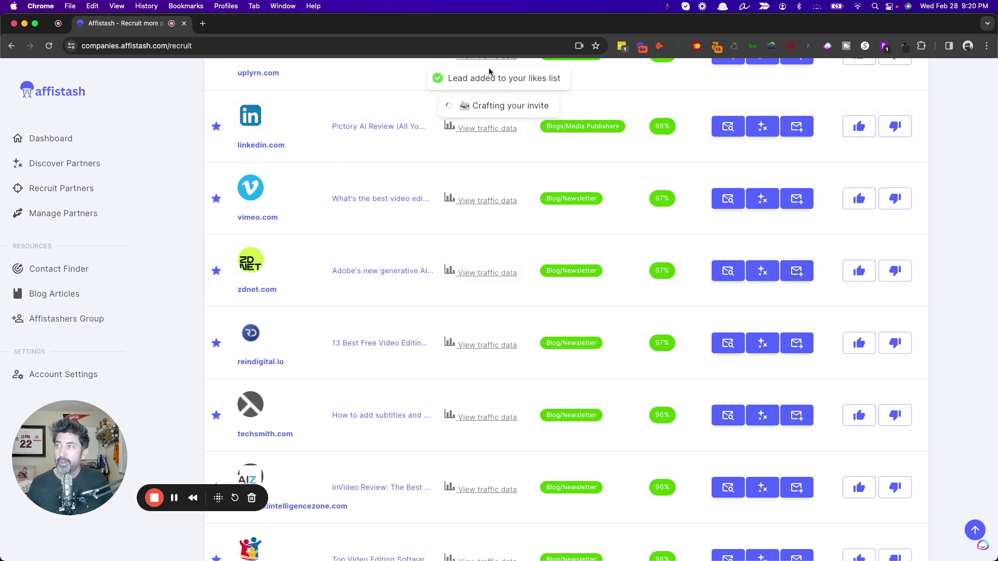
pyautogui.click(217, 271)
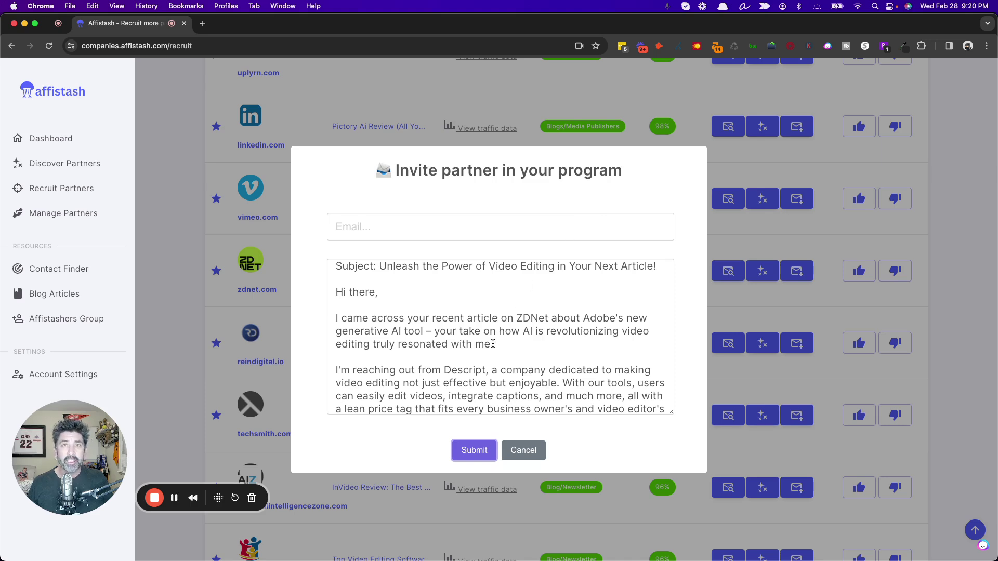
# Step: Read the AI-drafted Descript invite about the ZDNet article, then cancel it unsent
pyautogui.tripleClick(433, 326)
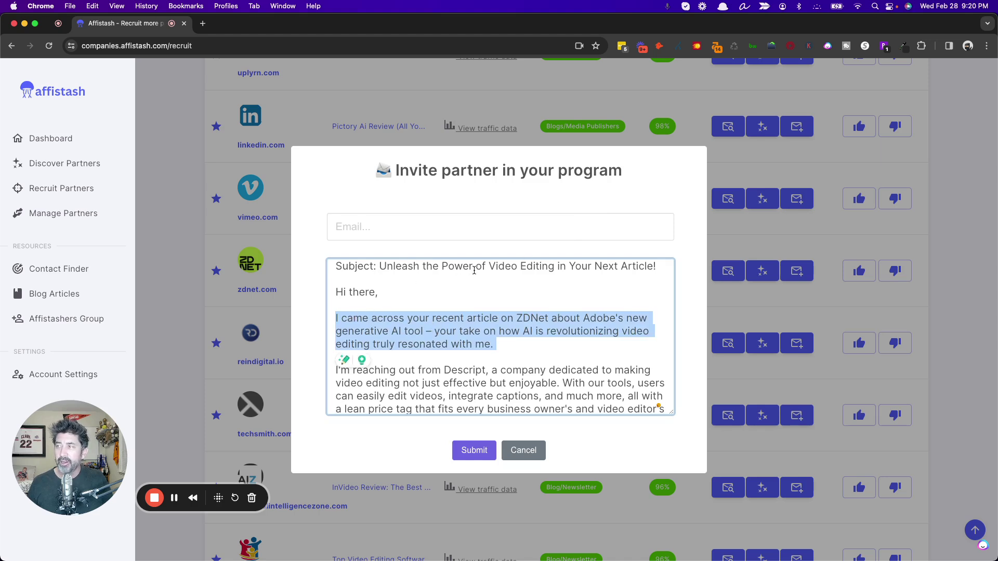
pyautogui.click(399, 217)
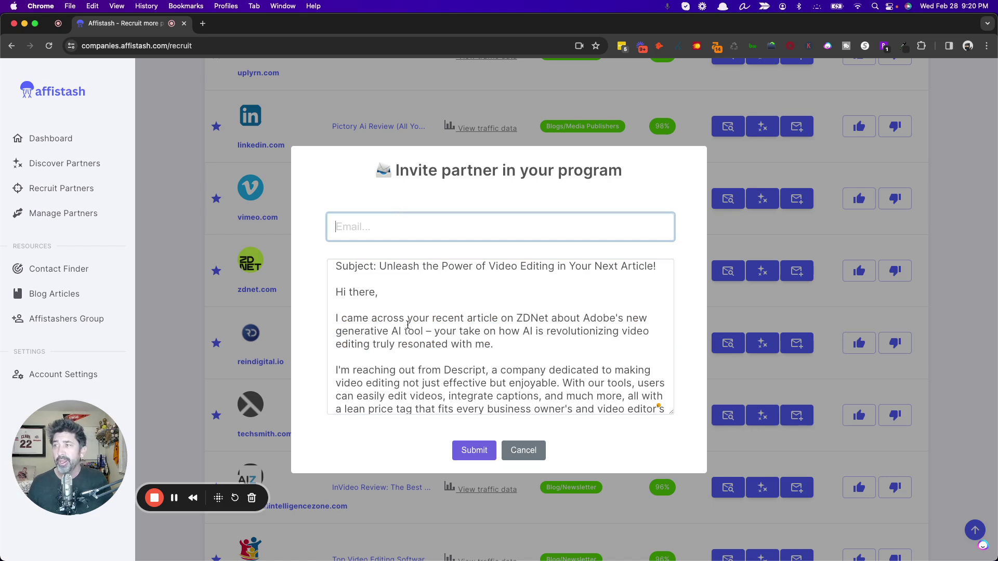
pyautogui.scroll(-1, 430, 325)
pyautogui.scroll(-1, 430, 325)
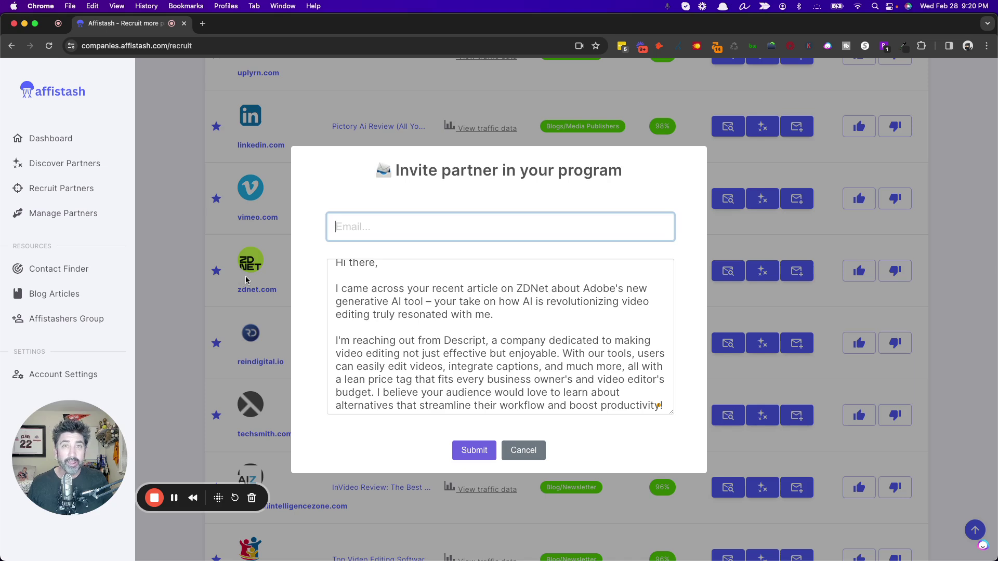
pyautogui.scroll(-2, 509, 359)
pyautogui.scroll(-3, 545, 322)
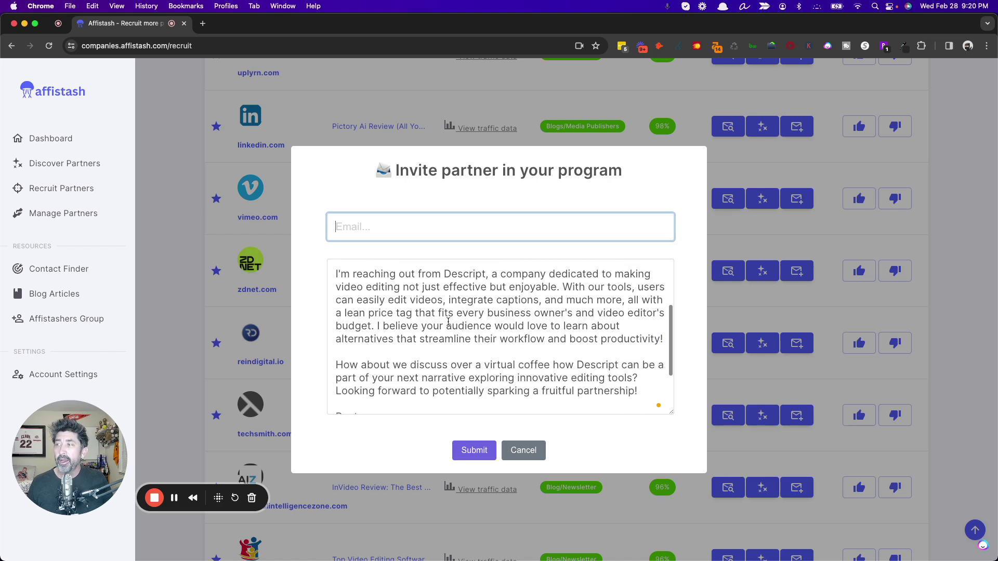
pyautogui.scroll(-2, 506, 334)
pyautogui.scroll(-3, 546, 322)
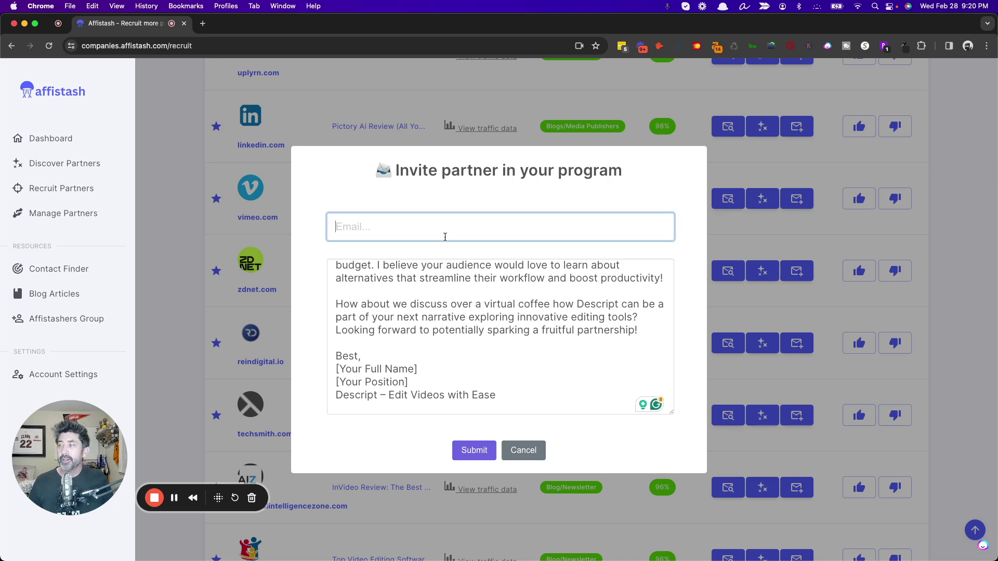
pyautogui.click(528, 455)
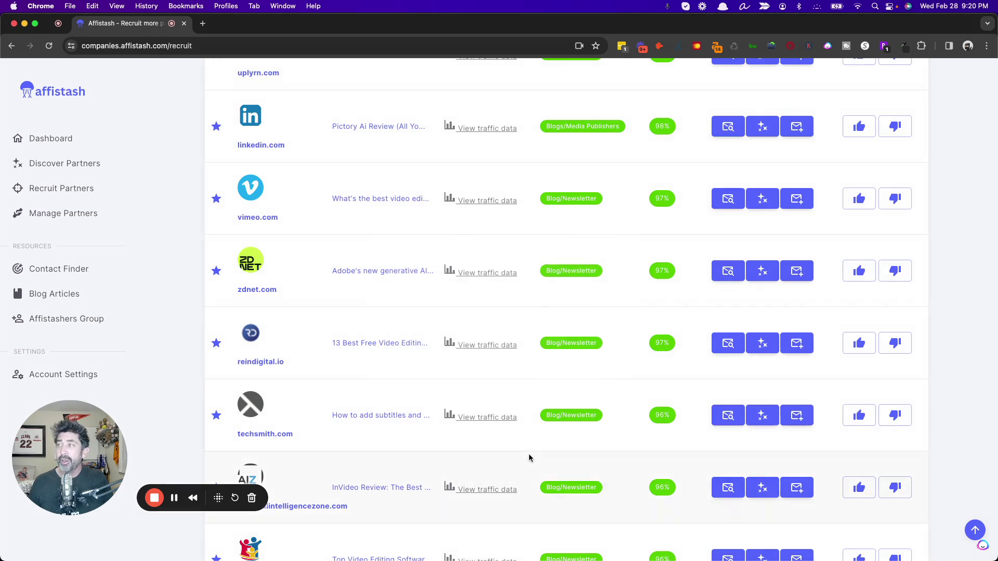
pyautogui.click(766, 273)
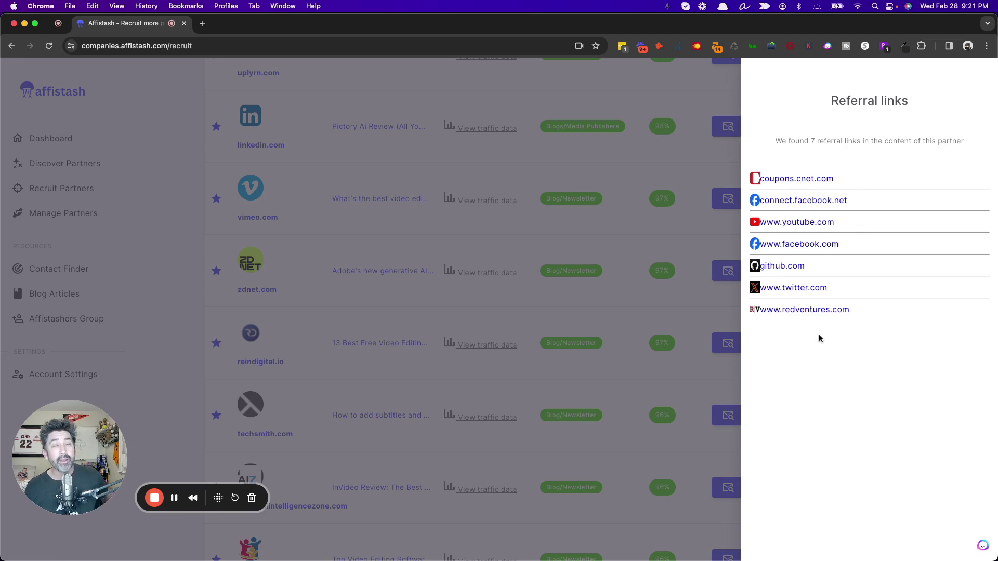
pyautogui.click(637, 279)
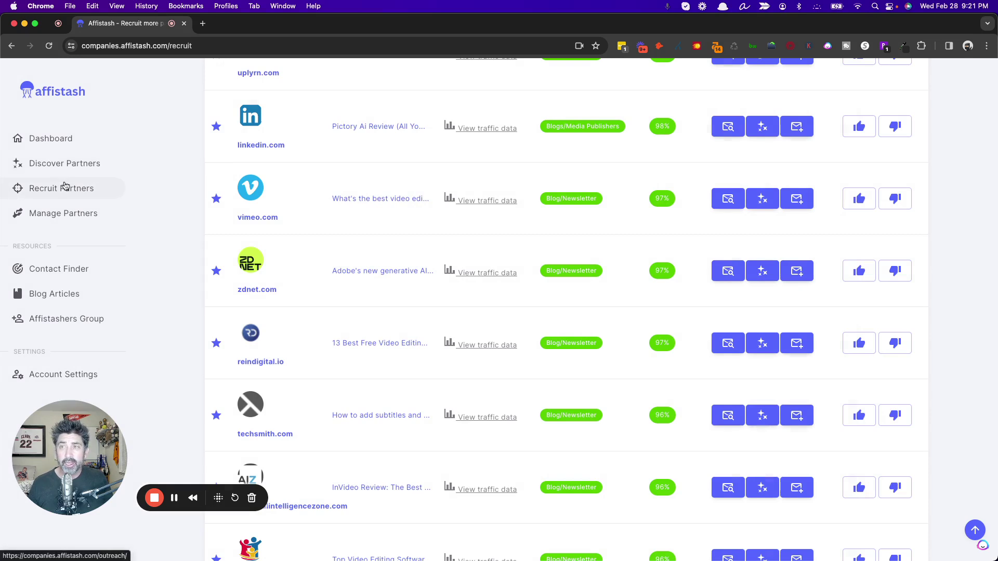
# Step: Go from the Dashboard to Recruit Partners' Email Templates generator
pyautogui.click(51, 138)
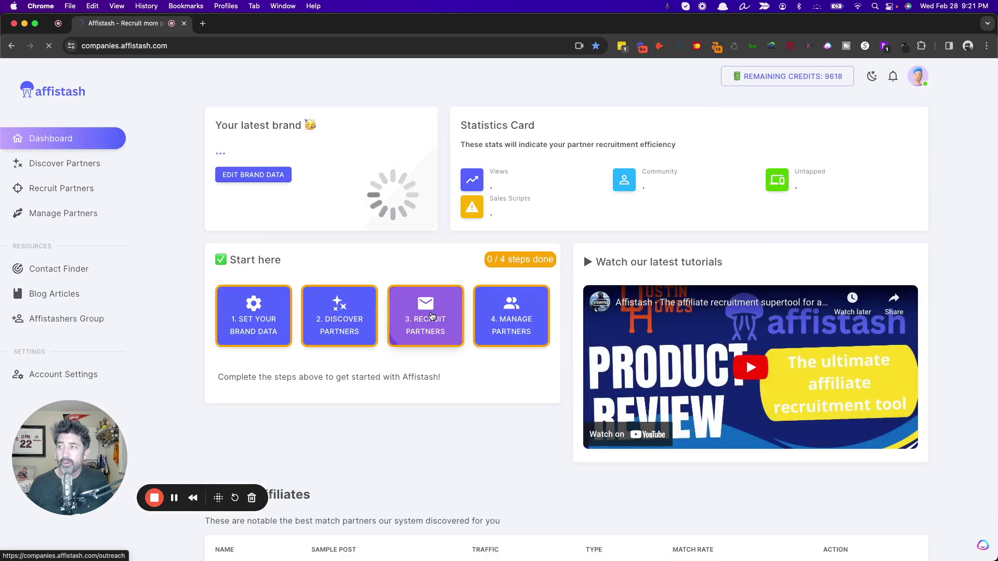
pyautogui.click(431, 316)
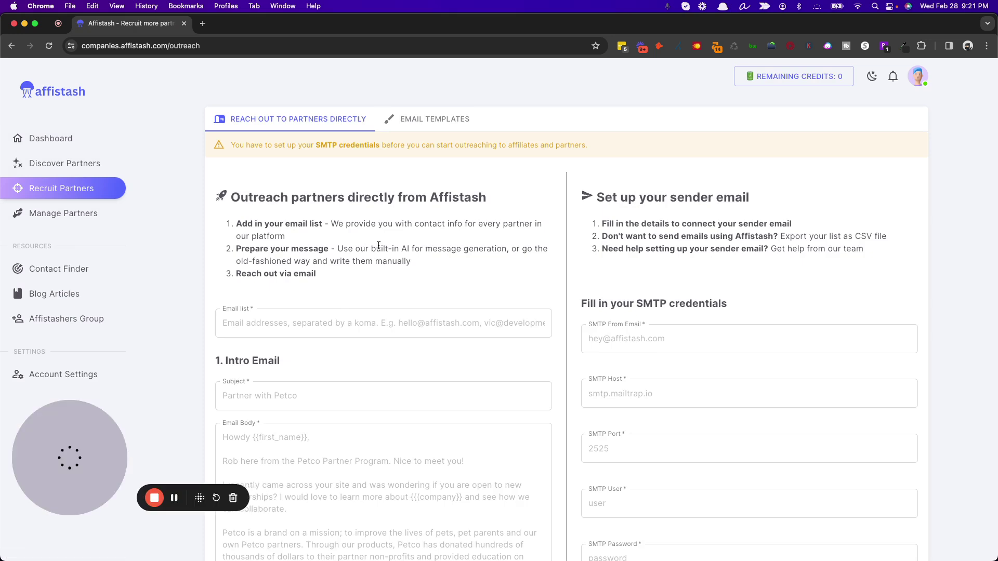
pyautogui.click(414, 119)
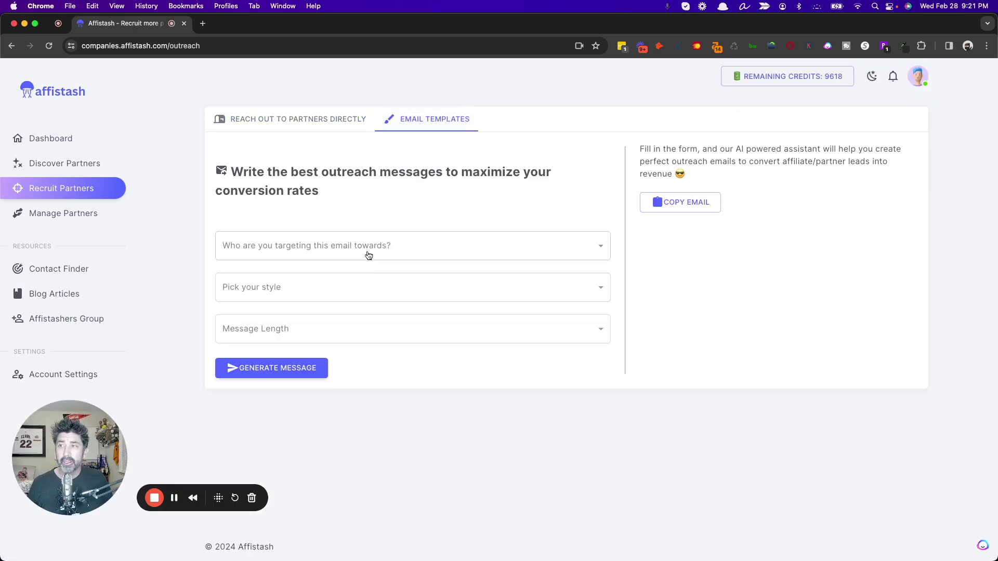
# Step: Set the email template to Blogs Writter, Casual Style, 100-200 words
pyautogui.click(363, 246)
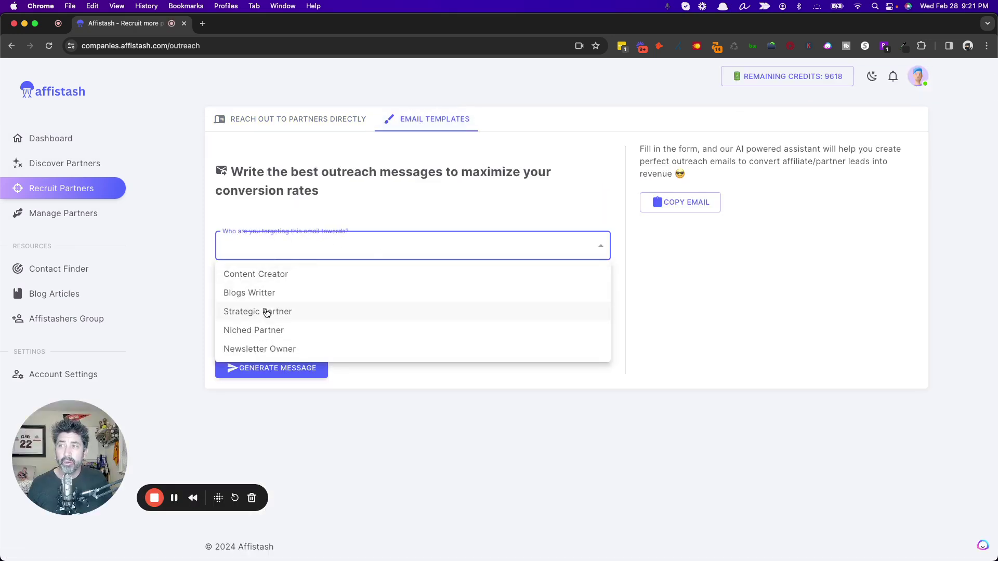
pyautogui.click(262, 294)
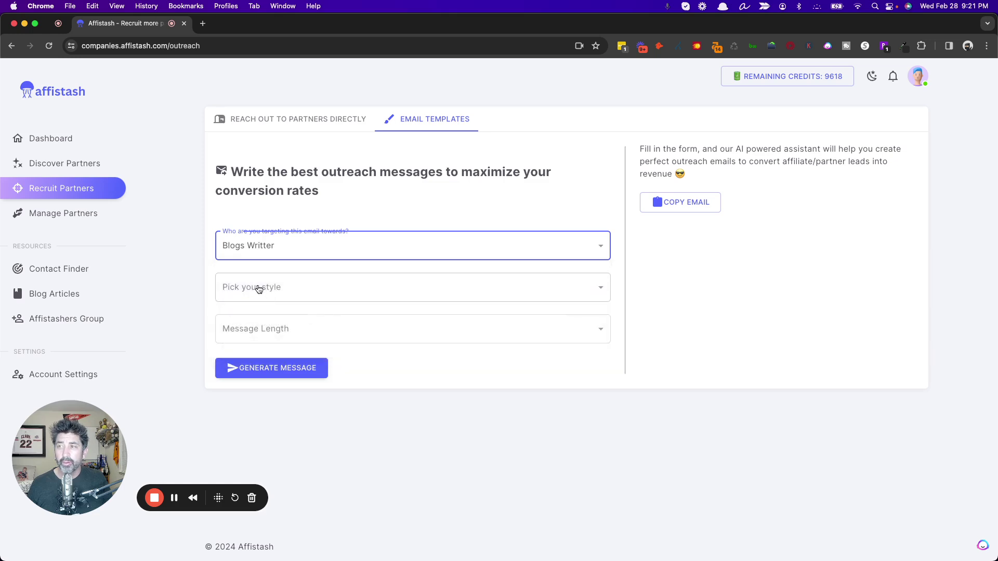
pyautogui.click(258, 288)
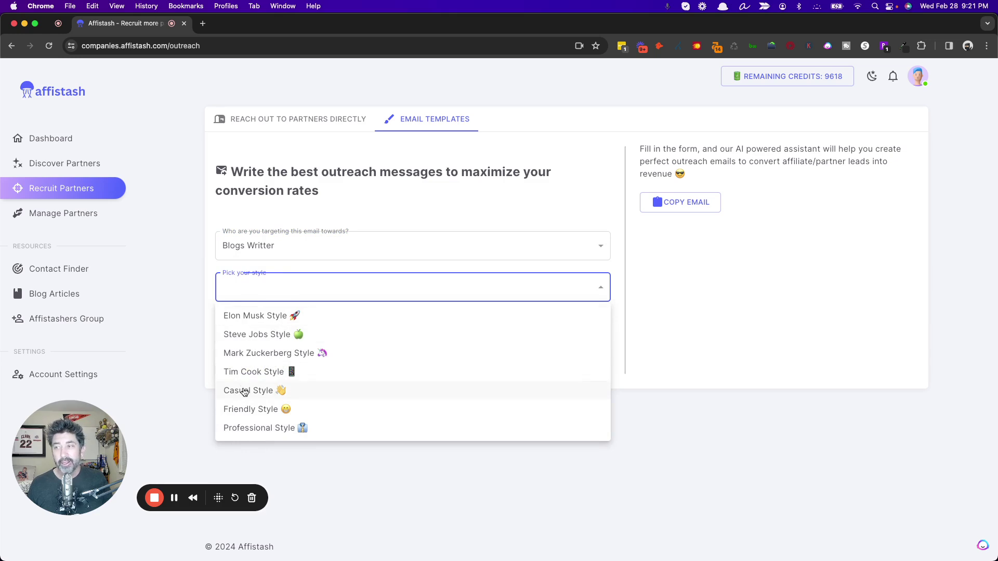
pyautogui.click(242, 395)
pyautogui.click(297, 323)
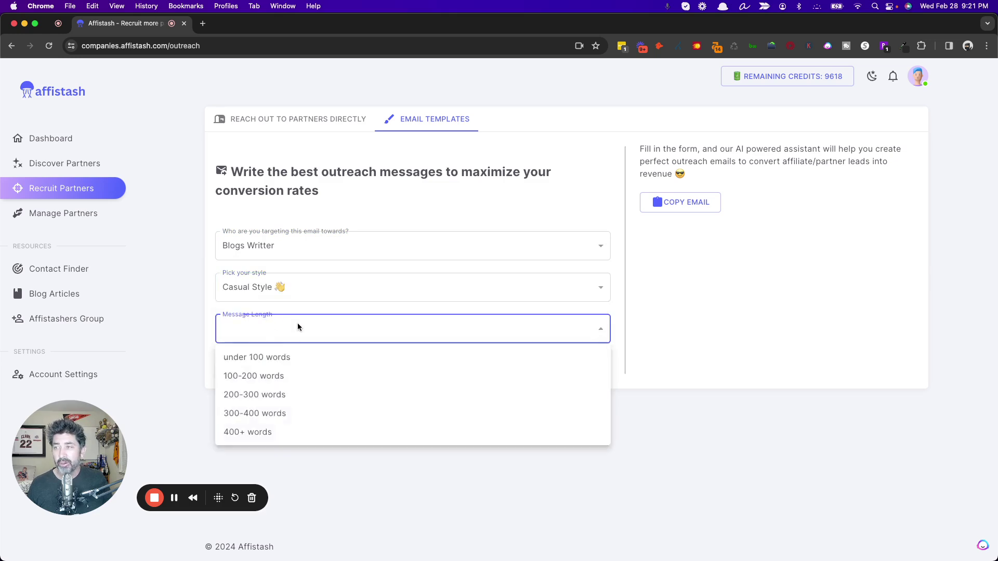
pyautogui.click(267, 377)
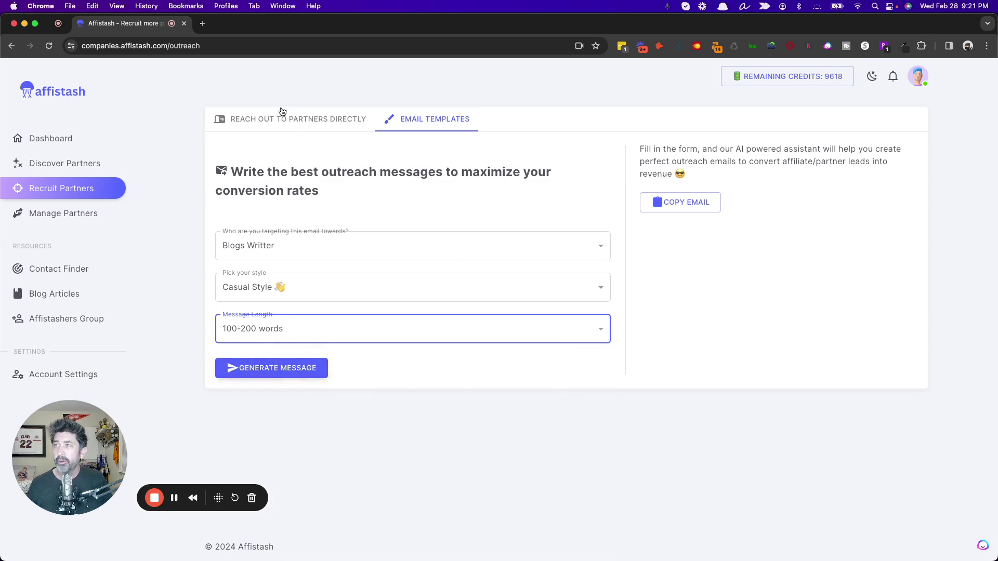
pyautogui.click(300, 119)
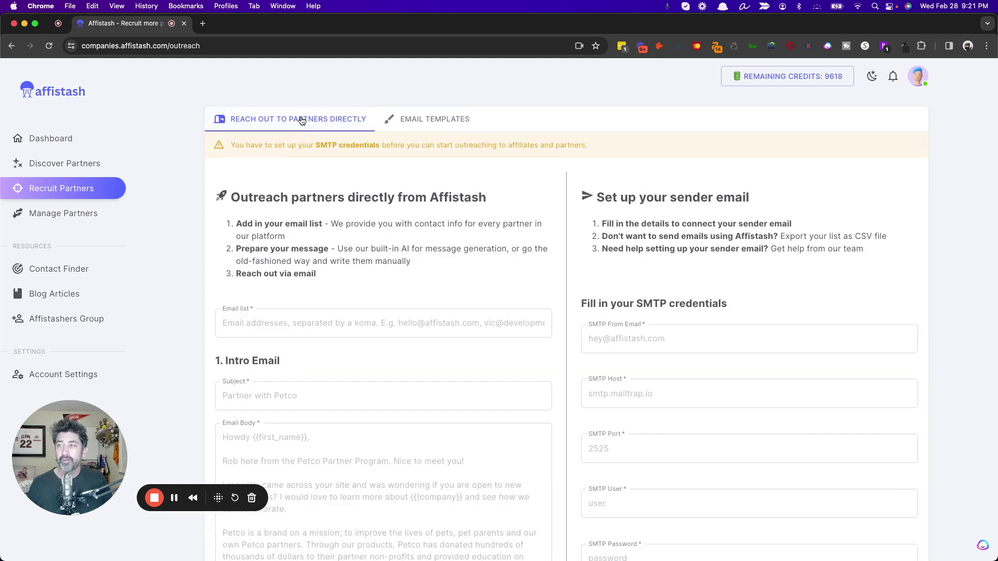
# Step: Look over the outreach form's email list and SMTP sender fields, then open Manage Partners
pyautogui.scroll(-5, 380, 342)
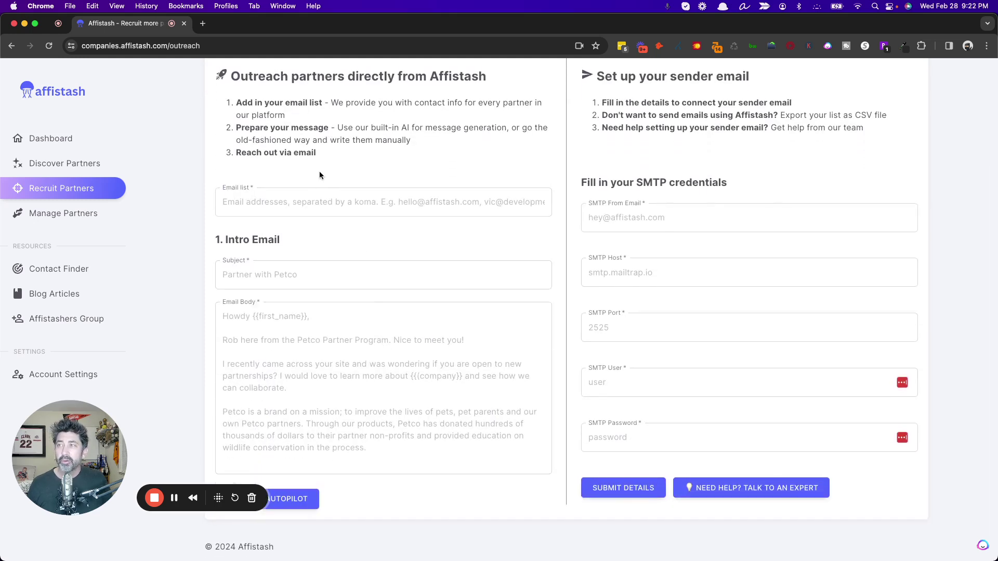
pyautogui.click(342, 202)
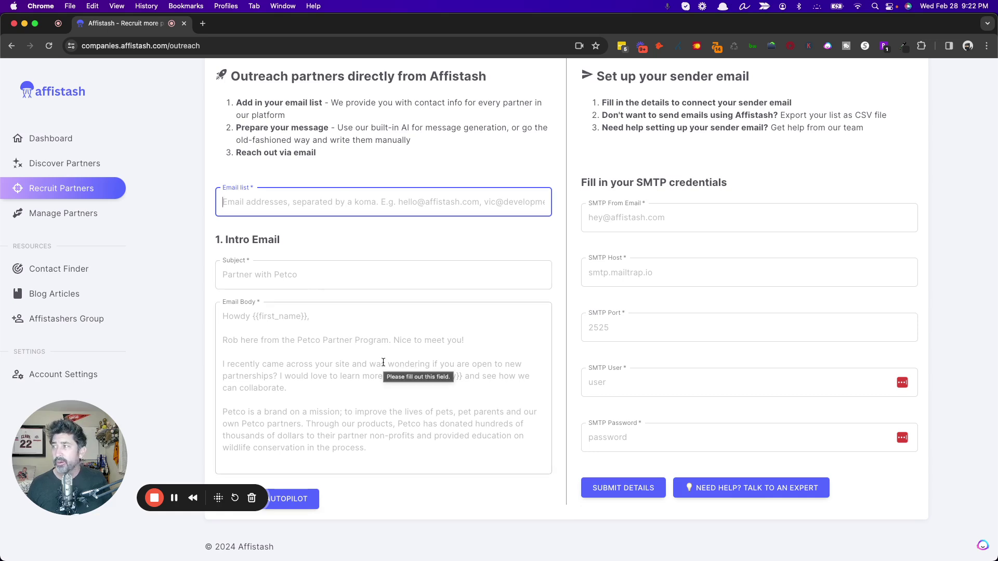
pyautogui.click(645, 212)
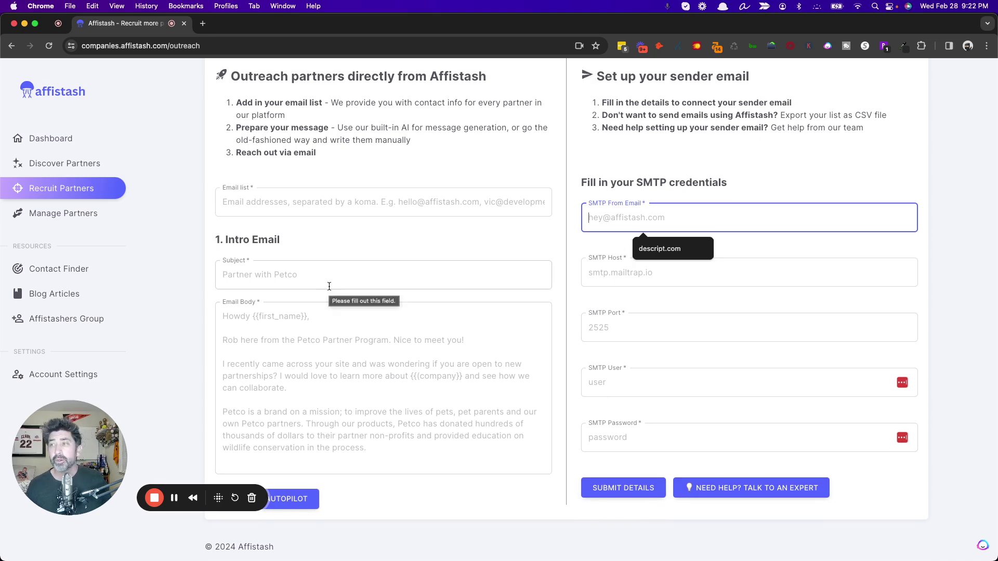
pyautogui.click(75, 220)
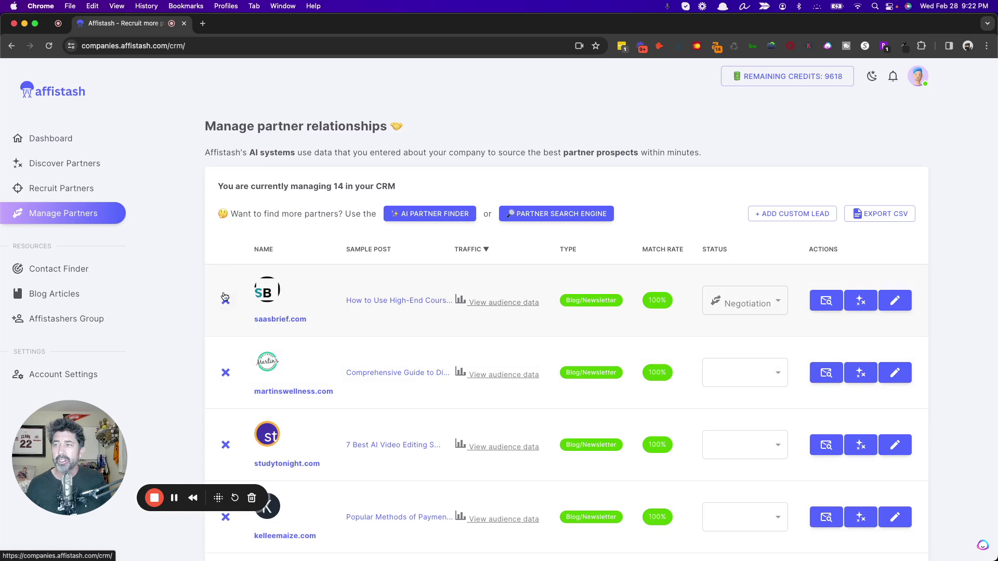
pyautogui.scroll(-2, 227, 335)
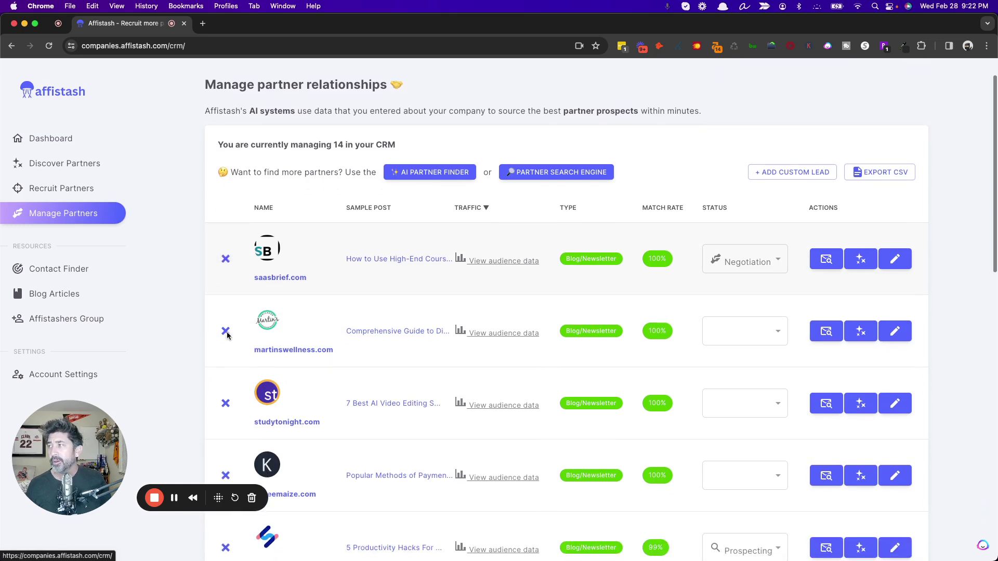